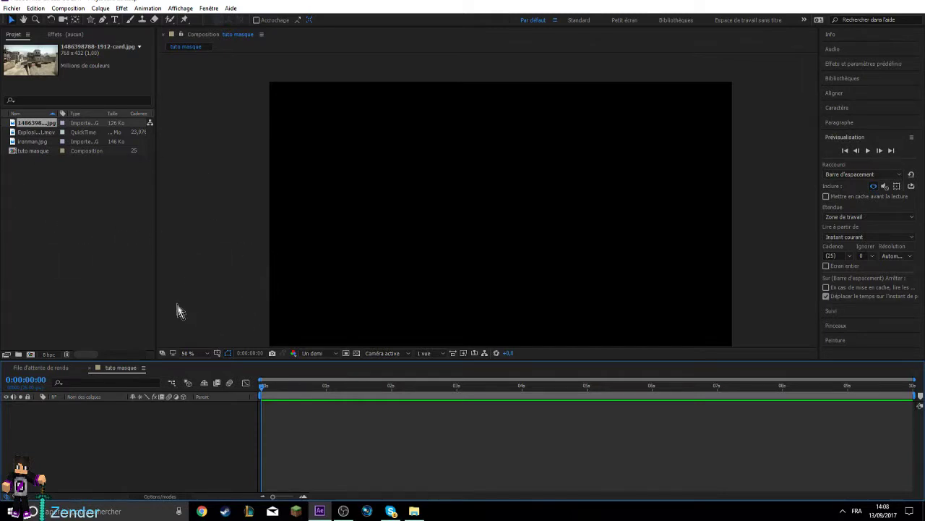
# Deselect the imported image in the project and shift the composition view up and left
pyautogui.click(216, 262)
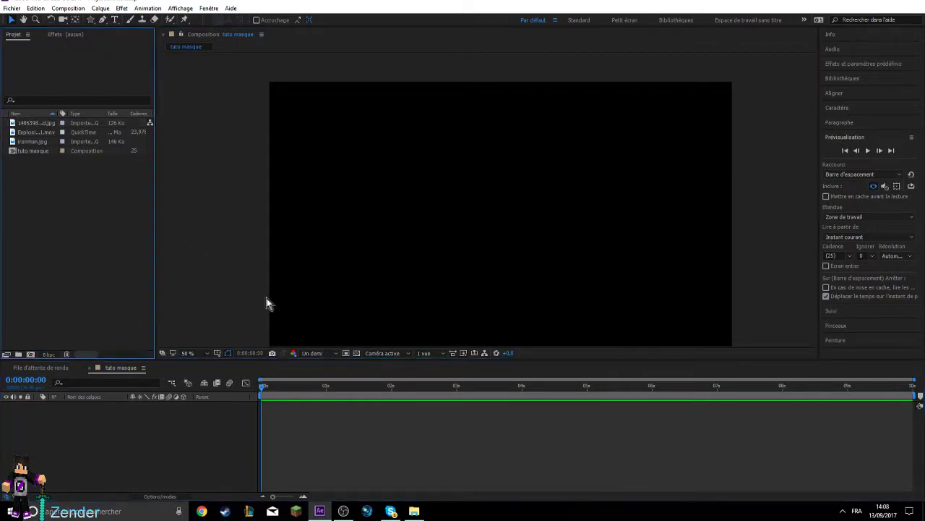
pyautogui.click(196, 422)
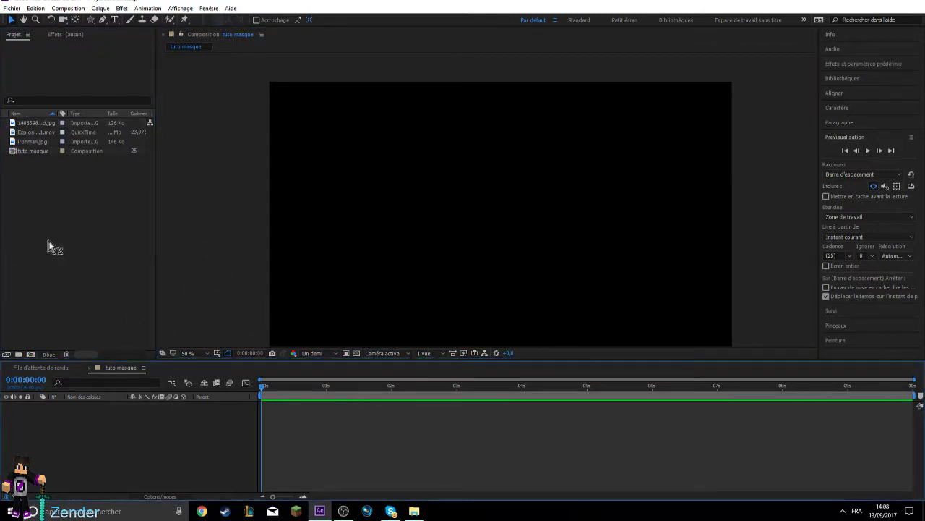
pyautogui.click(220, 232)
pyautogui.moveTo(374, 167)
pyautogui.mouseDown()
pyautogui.moveTo(364, 143)
pyautogui.moveTo(303, 176)
pyautogui.mouseUp()
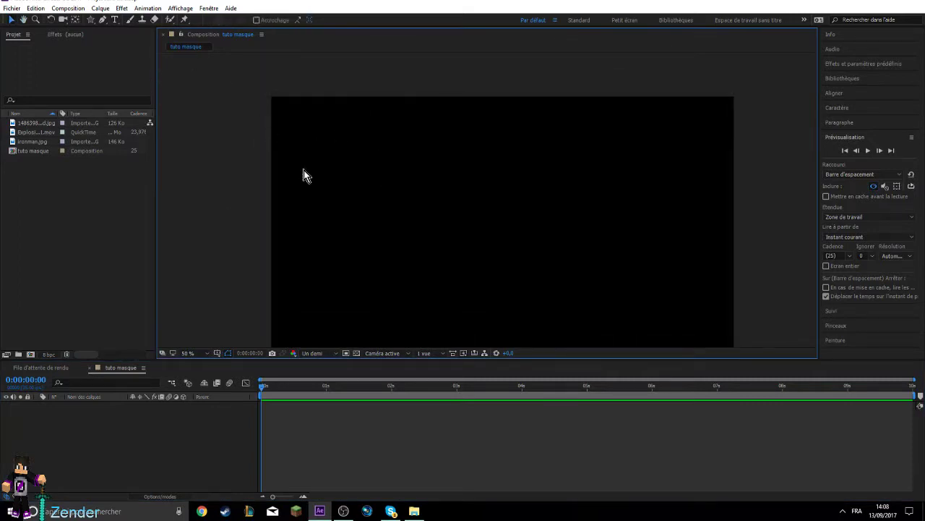
# Add a 'ZendeR' text layer and drag it right and down toward the frame's middle
pyautogui.click(114, 20)
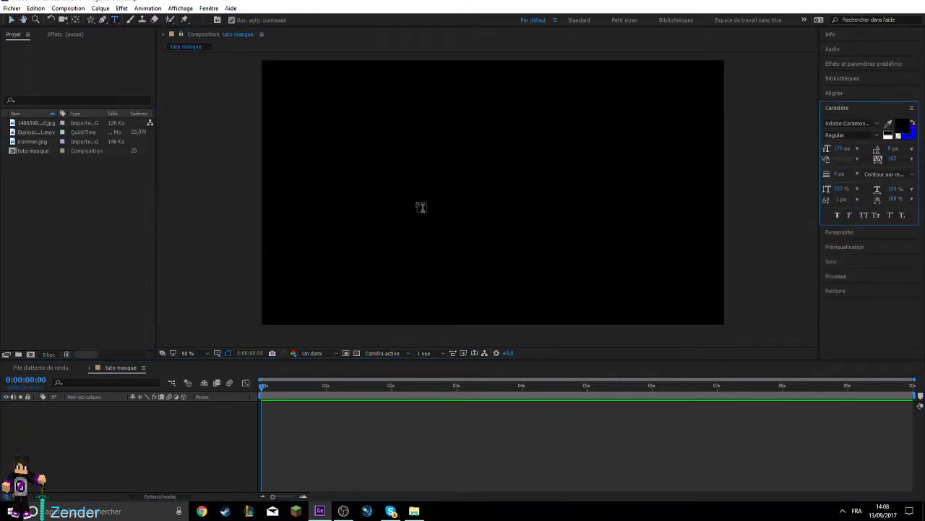
pyautogui.click(408, 185)
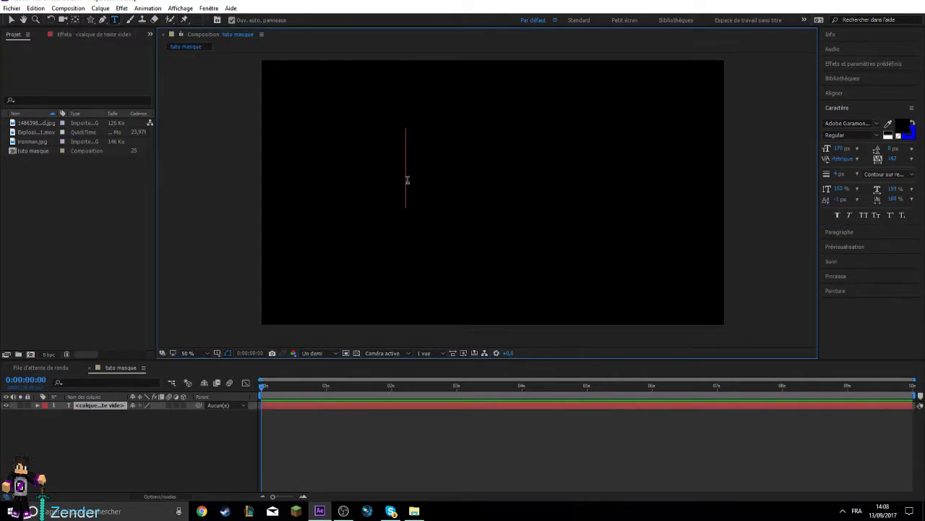
pyautogui.write('ZendeR')
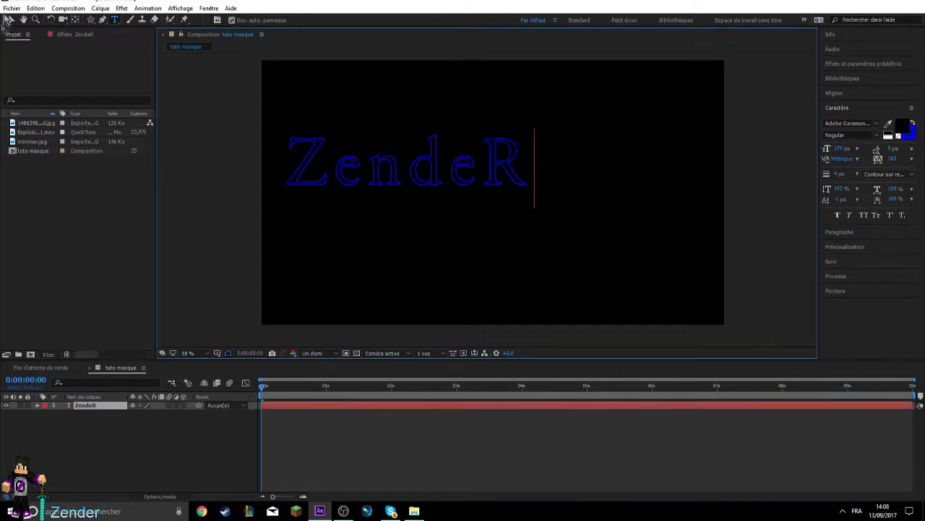
pyautogui.click(11, 19)
pyautogui.moveTo(326, 159)
pyautogui.mouseDown()
pyautogui.moveTo(487, 203)
pyautogui.moveTo(472, 214)
pyautogui.mouseUp()
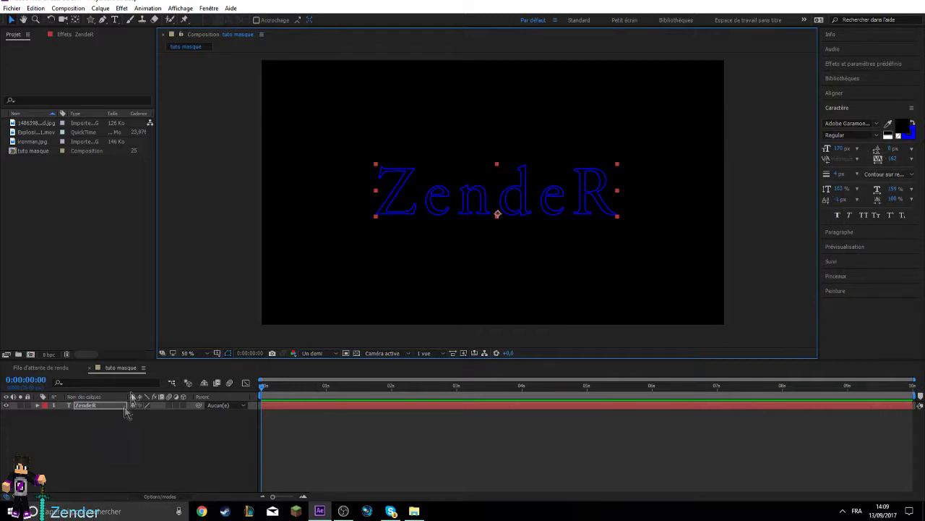
# Expand ZendeR's Transform properties, set vertical Position to 630, and nudge it left
pyautogui.click(112, 407)
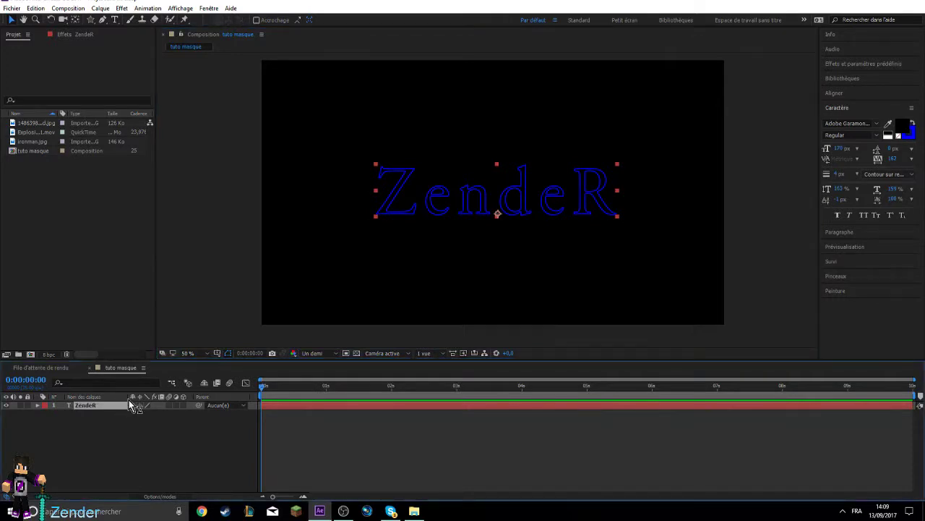
pyautogui.click(38, 405)
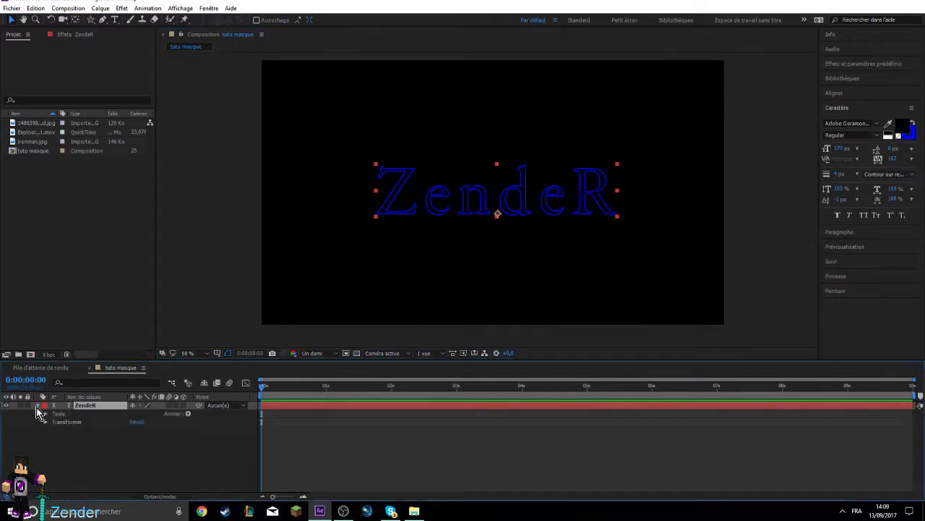
pyautogui.click(46, 423)
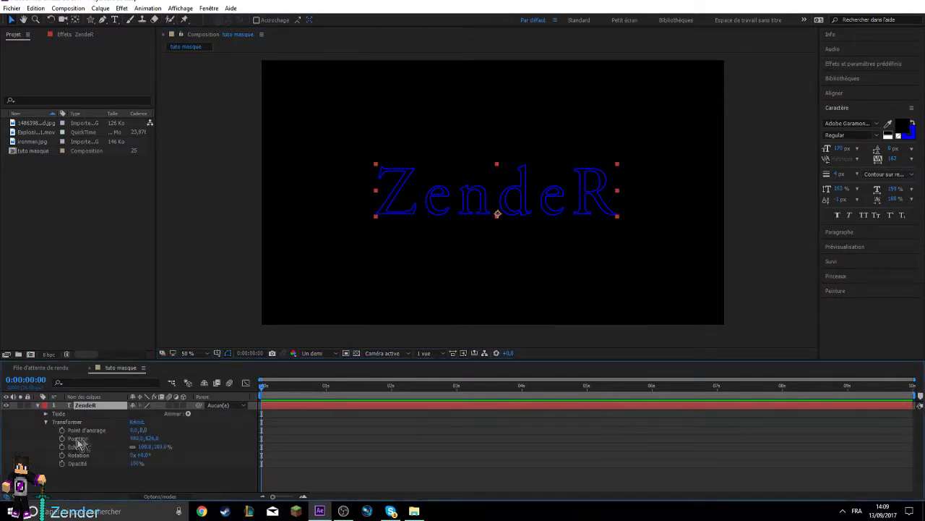
pyautogui.click(151, 439)
pyautogui.write('630')
pyautogui.press('Return')
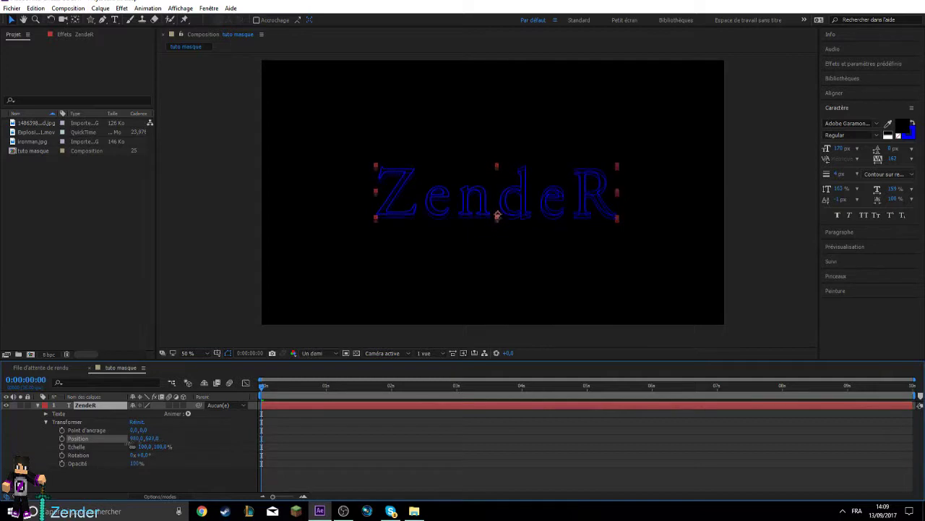
pyautogui.moveTo(139, 439); pyautogui.dragTo(135, 438)
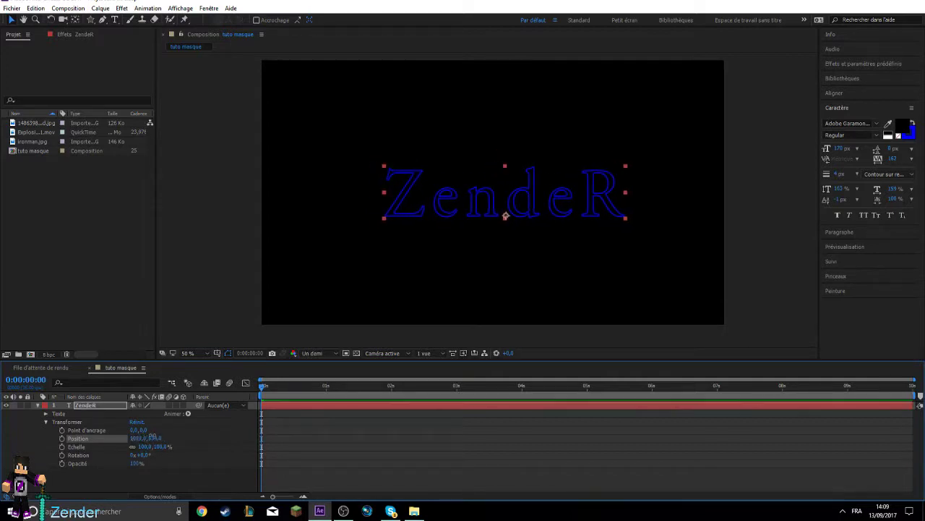
# Enlarge the ZendeR text to 125% and try tilting it with Rotation
pyautogui.click(144, 447)
pyautogui.click(154, 439)
pyautogui.moveTo(160, 447); pyautogui.dragTo(144, 458)
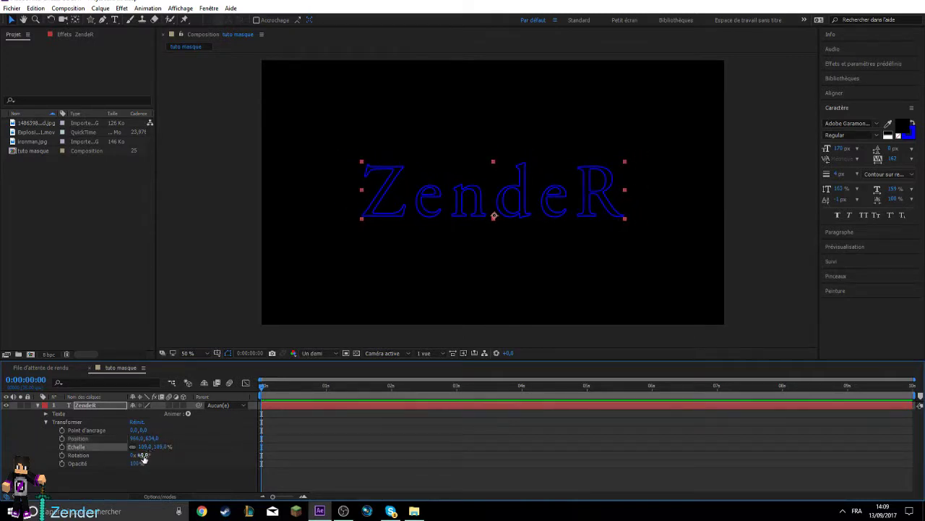
pyautogui.moveTo(144, 456); pyautogui.dragTo(144, 455)
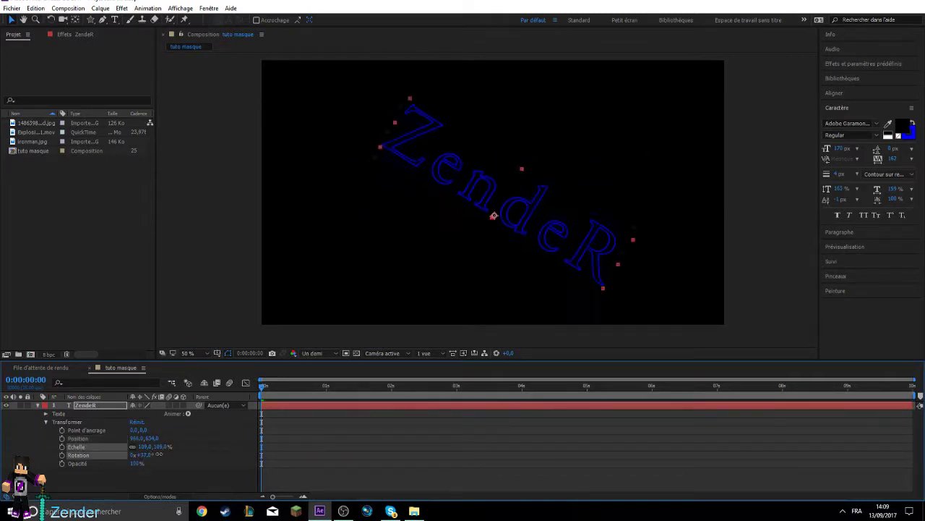
pyautogui.moveTo(145, 455); pyautogui.dragTo(175, 458)
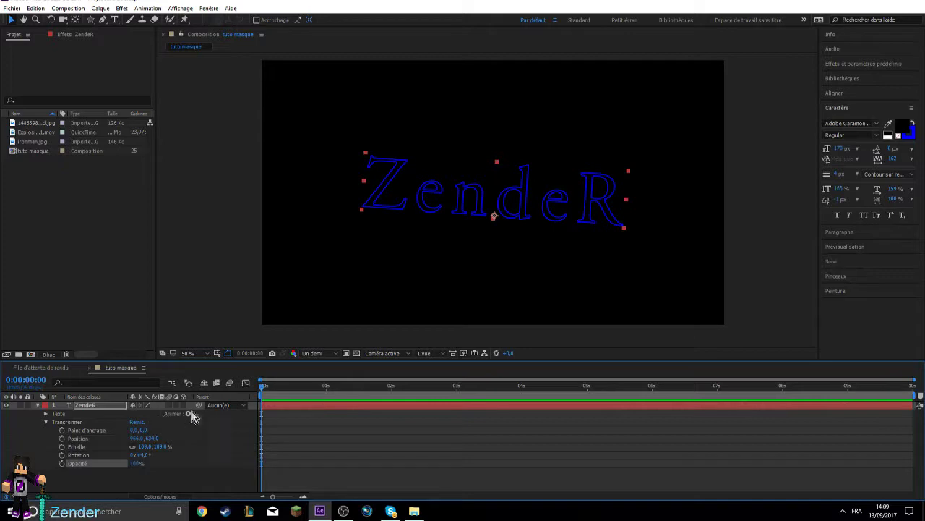
# Reset ZendeR's transform values, move the text down and right, and show the blending mode columns
pyautogui.click(138, 423)
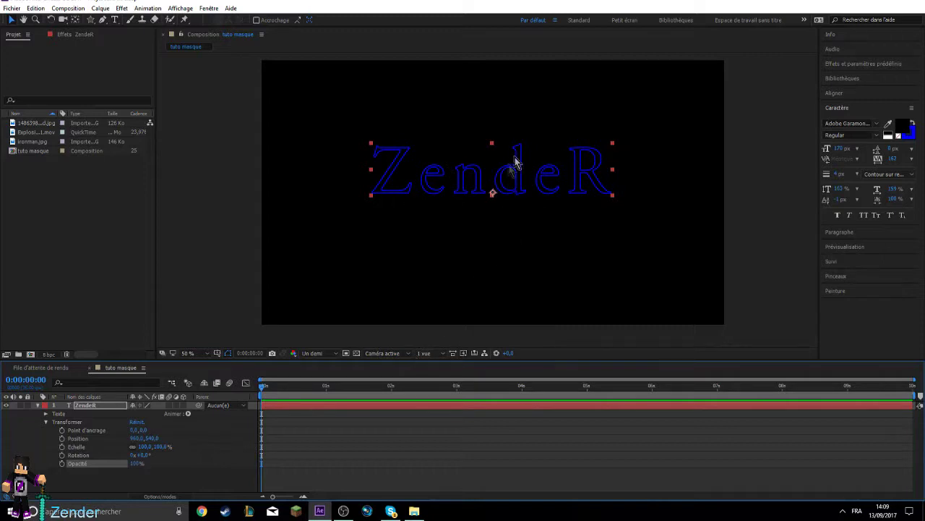
pyautogui.moveTo(517, 157); pyautogui.dragTo(523, 171)
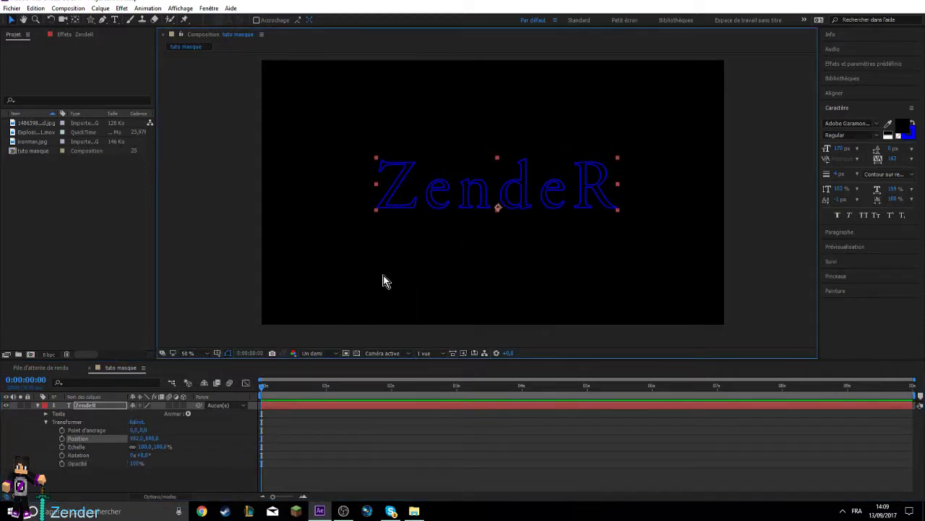
pyautogui.click(264, 385)
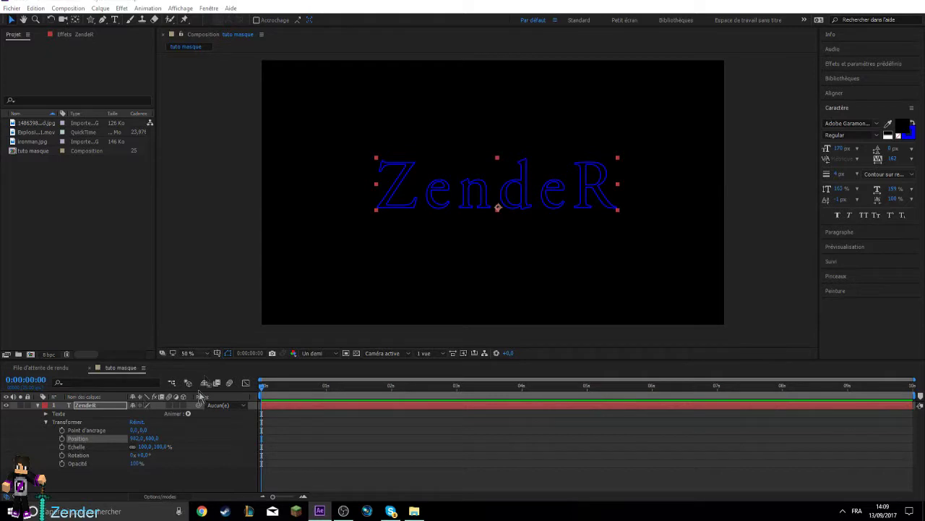
pyautogui.click(173, 496)
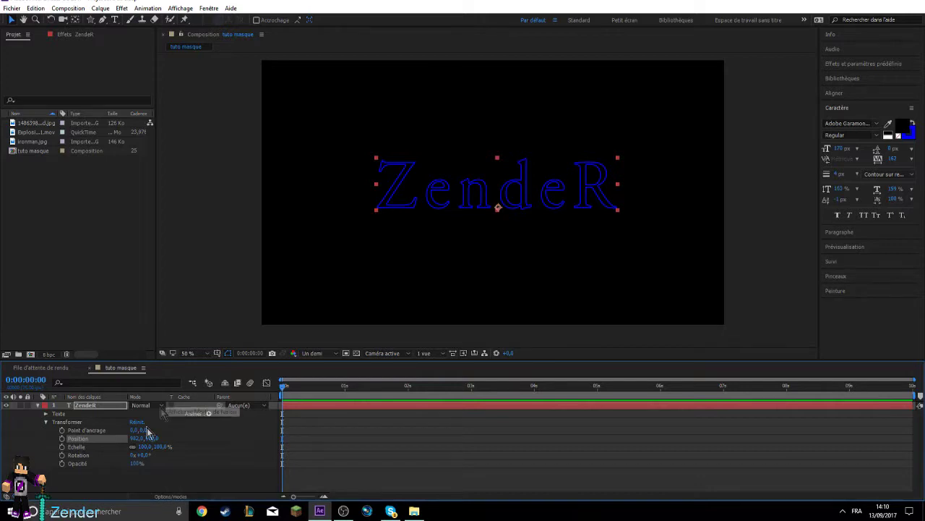
# Return to the layer switch columns and enable the 3D Layer switch on ZendeR
pyautogui.click(176, 497)
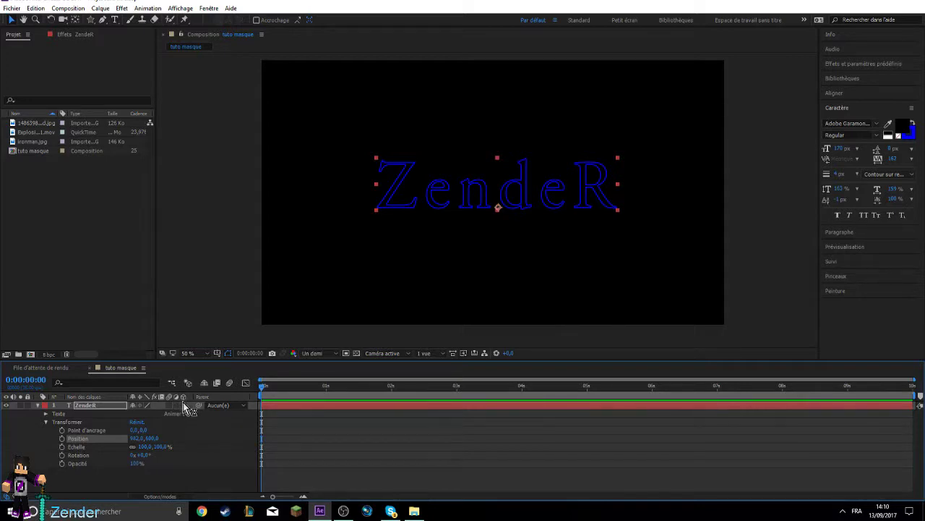
pyautogui.click(185, 407)
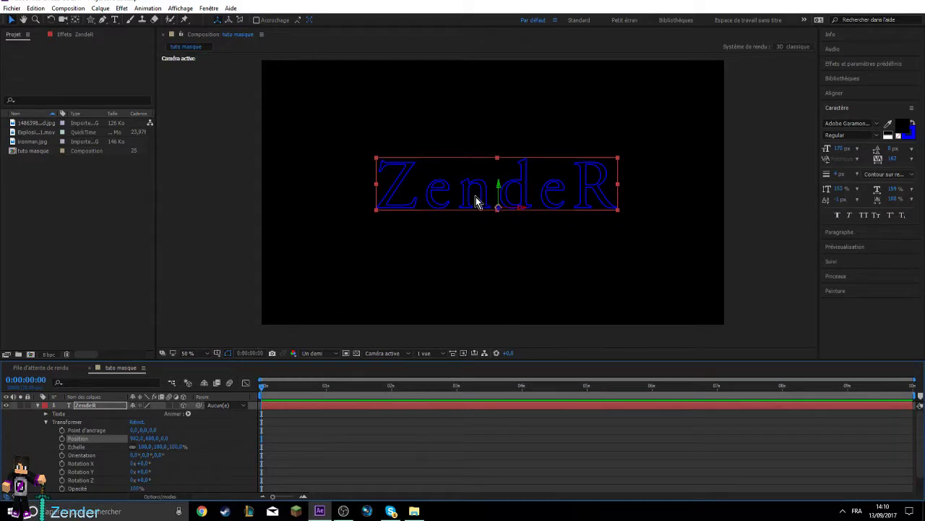
pyautogui.scroll(2, 486, 199)
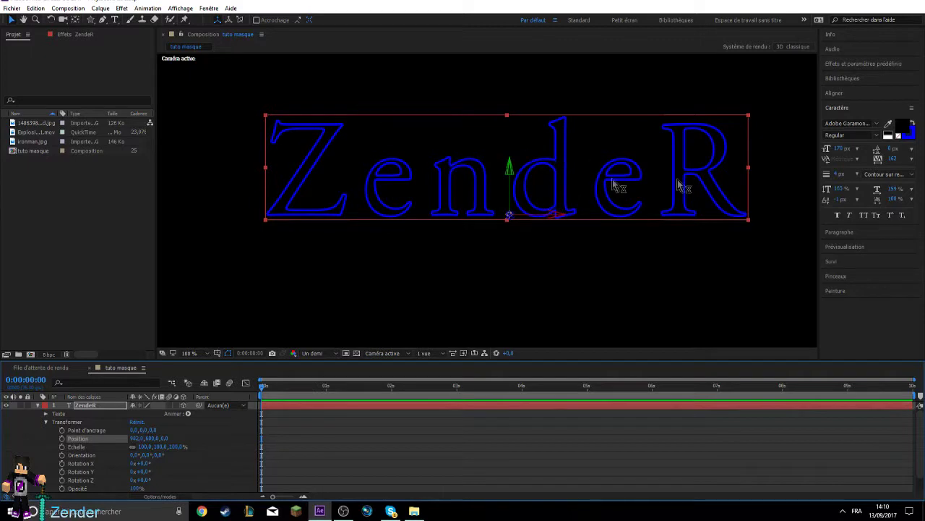
pyautogui.press(',')
pyautogui.press(',')
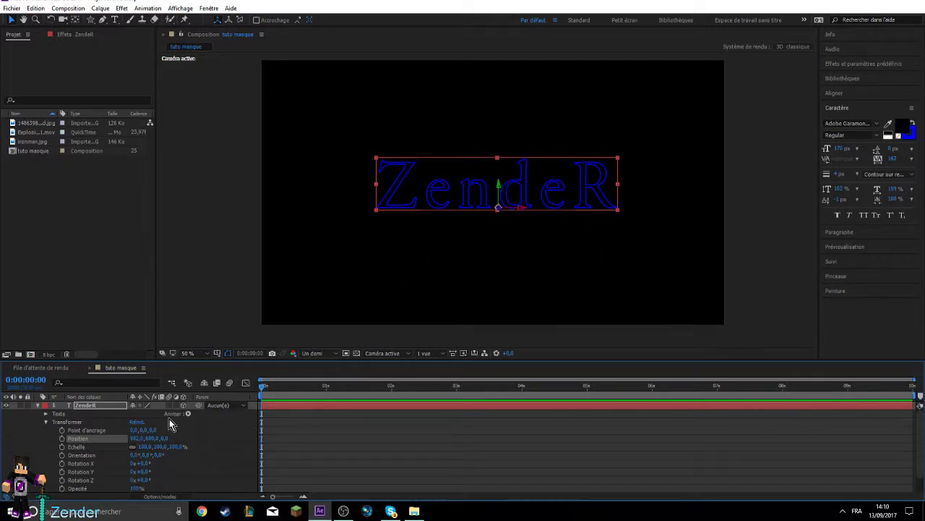
pyautogui.scroll(-1, 116, 474)
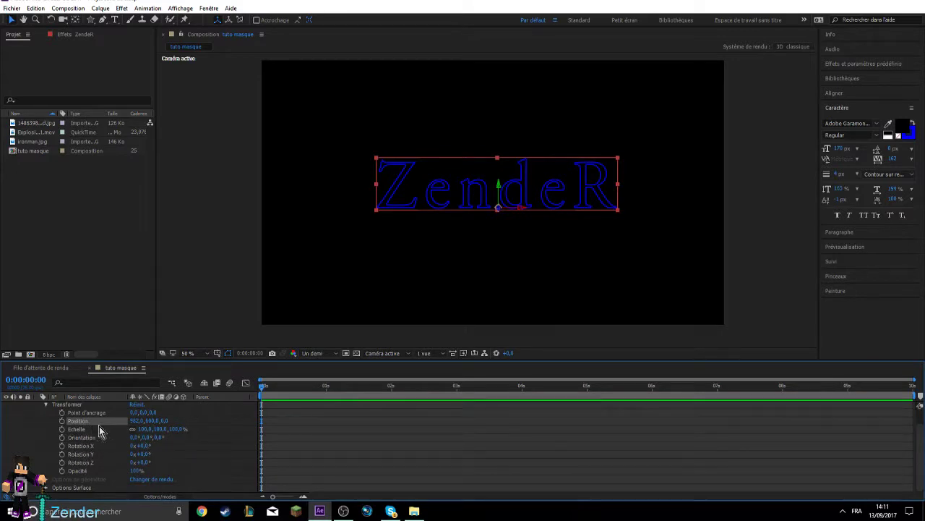
pyautogui.scroll(1, 87, 441)
pyautogui.moveTo(81, 438); pyautogui.dragTo(81, 431)
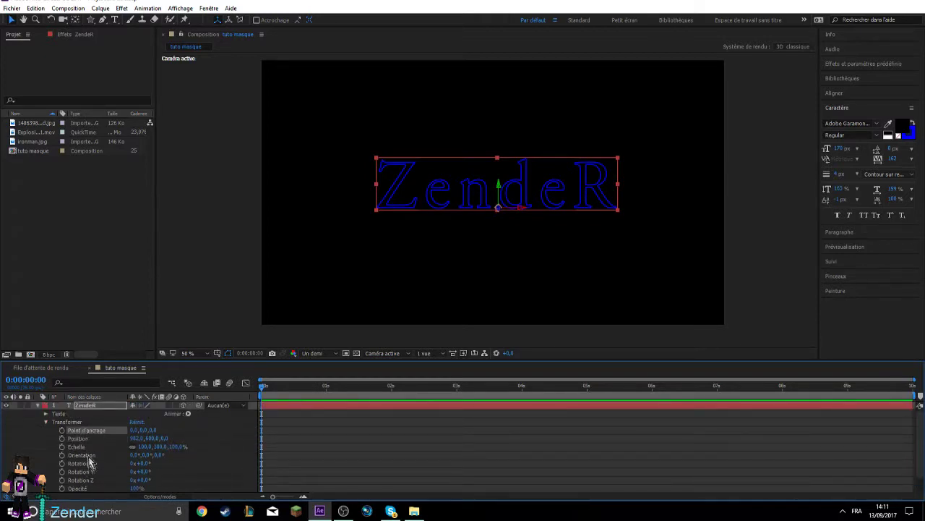
pyautogui.click(108, 456)
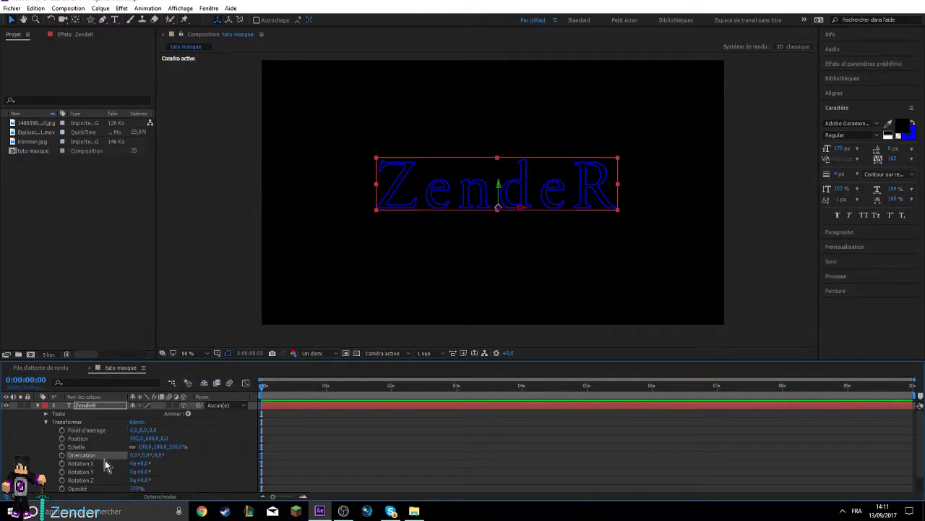
pyautogui.scroll(-1, 101, 463)
pyautogui.click(94, 447)
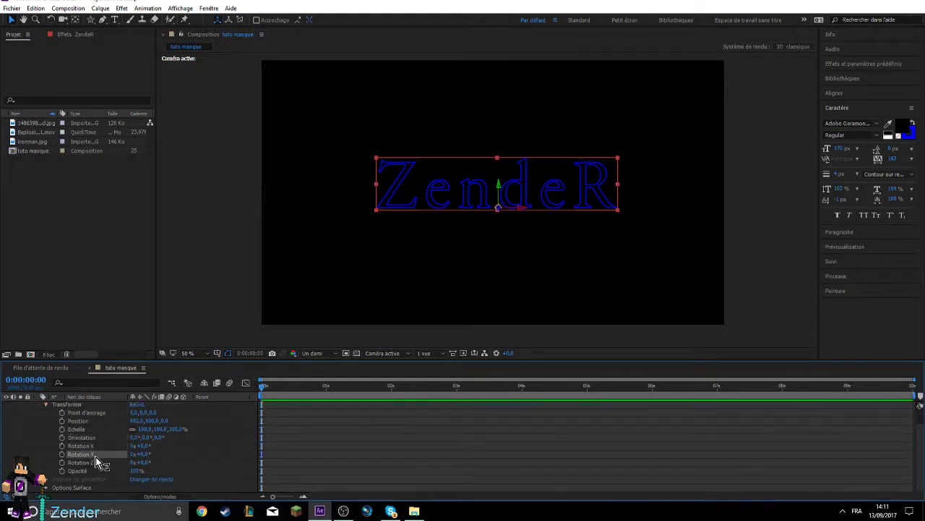
pyautogui.click(95, 462)
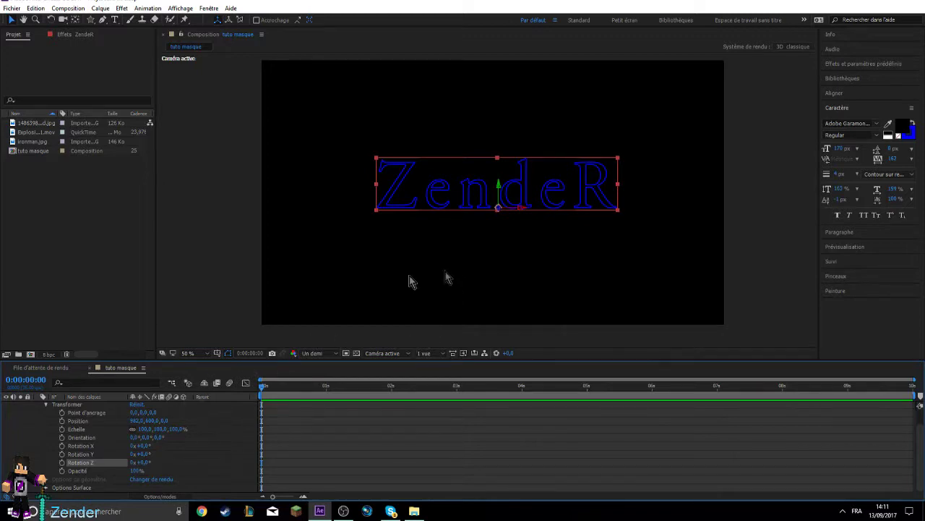
pyautogui.click(95, 446)
pyautogui.press('.')
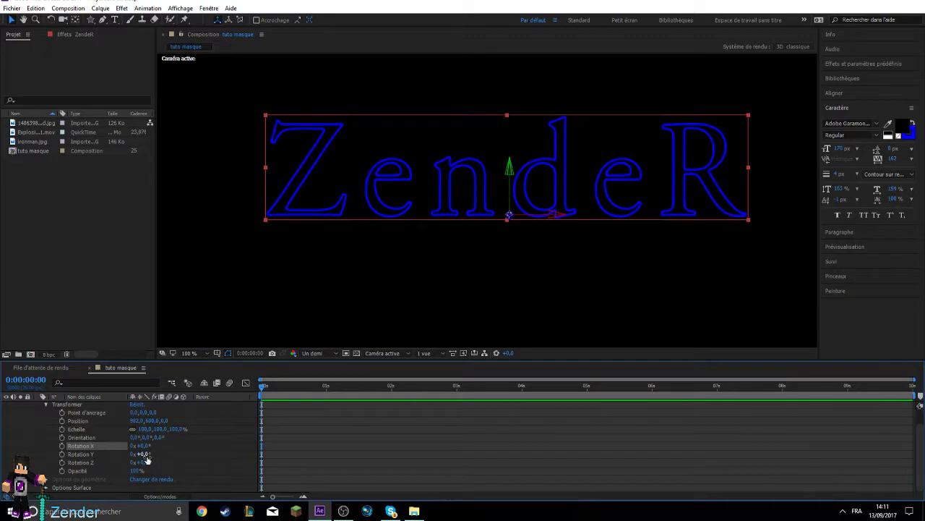
# Swing the text around its Y axis, then set Y Rotation back to 0°
pyautogui.moveTo(142, 455); pyautogui.dragTo(161, 456)
pyautogui.moveTo(177, 456); pyautogui.dragTo(293, 445)
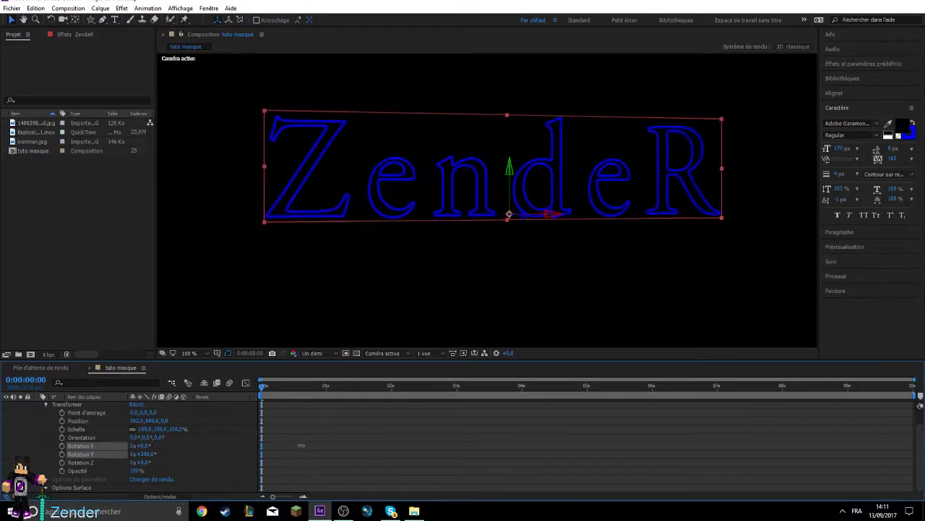
pyautogui.moveTo(294, 446); pyautogui.dragTo(167, 453)
pyautogui.click(143, 454)
pyautogui.write('0')
pyautogui.press('Return')
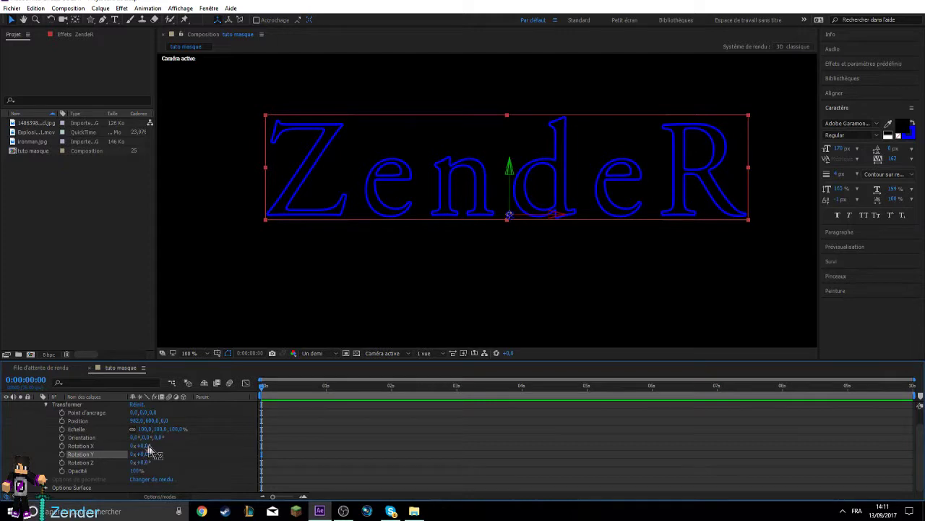
# Tilt the text around its X axis, then set X Rotation back to 0°
pyautogui.moveTo(143, 446)
pyautogui.mouseDown()
pyautogui.moveTo(185, 458)
pyautogui.moveTo(325, 459)
pyautogui.mouseUp()
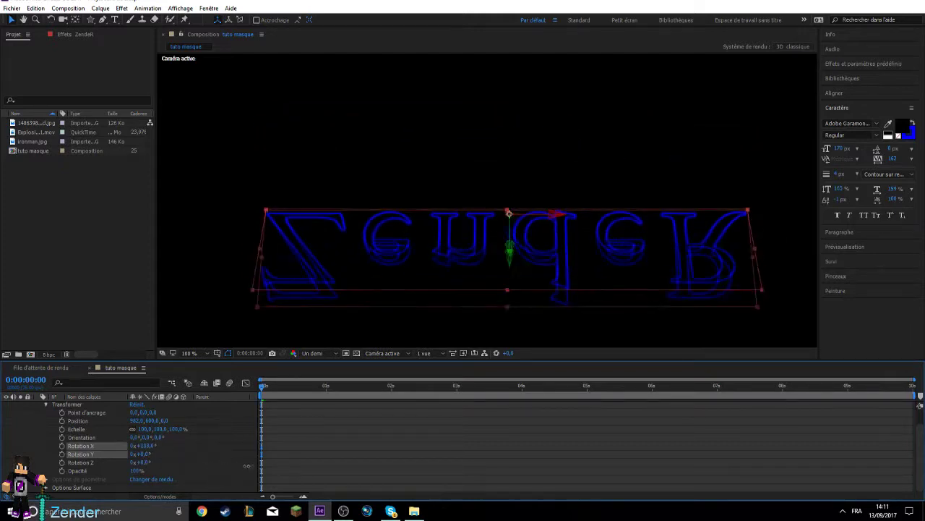
pyautogui.click(144, 446)
pyautogui.write('0')
pyautogui.press('Return')
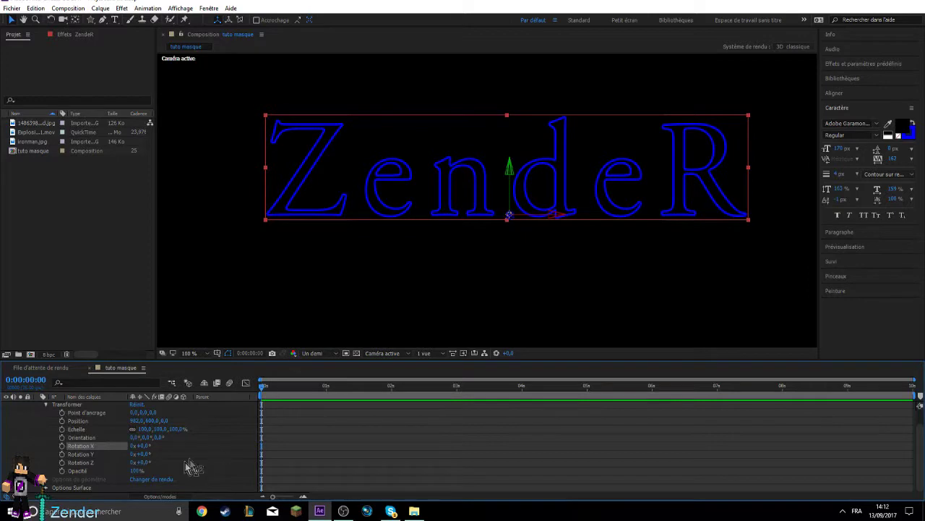
# Try spinning the text on Z, Y and X, resetting Z Rotation to 0° along the way
pyautogui.moveTo(143, 463)
pyautogui.mouseDown()
pyautogui.moveTo(302, 466)
pyautogui.moveTo(336, 480)
pyautogui.mouseUp()
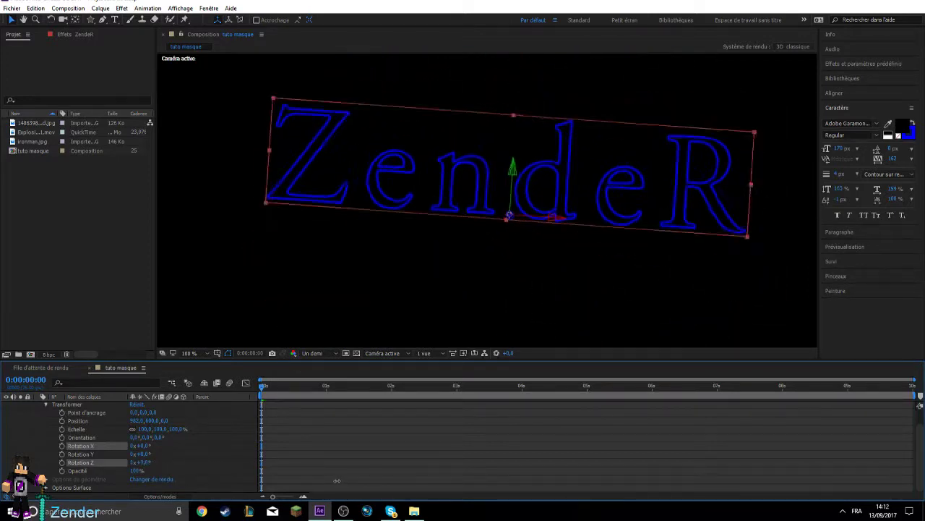
pyautogui.click(142, 462)
pyautogui.write('0')
pyautogui.press('Return')
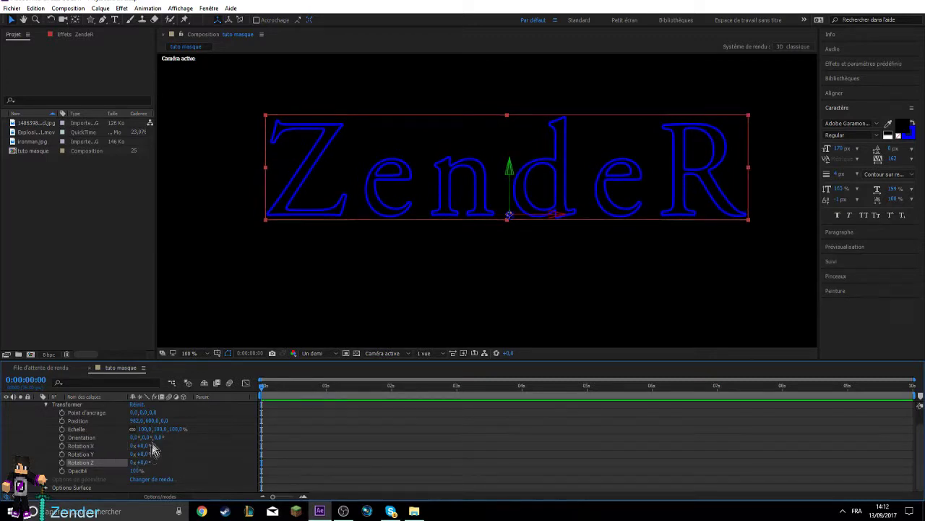
pyautogui.moveTo(140, 454); pyautogui.dragTo(118, 455)
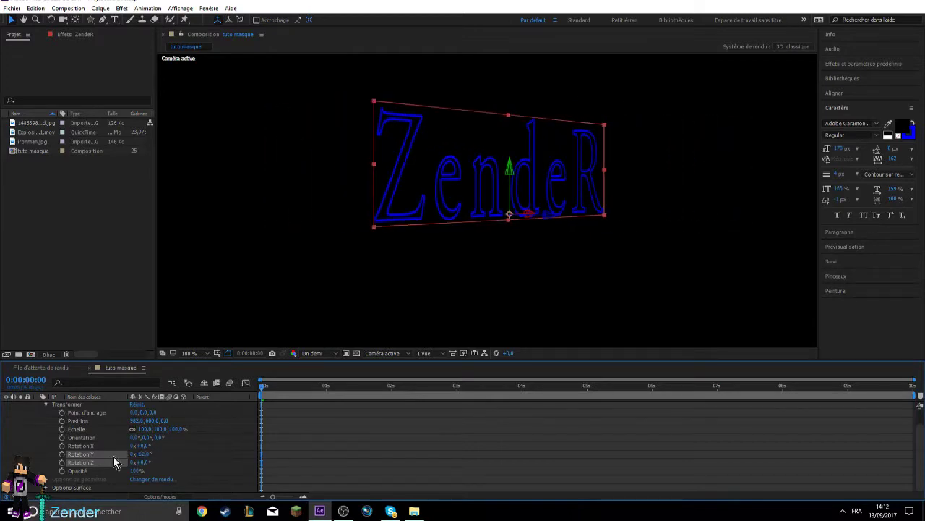
pyautogui.moveTo(145, 467); pyautogui.dragTo(132, 463)
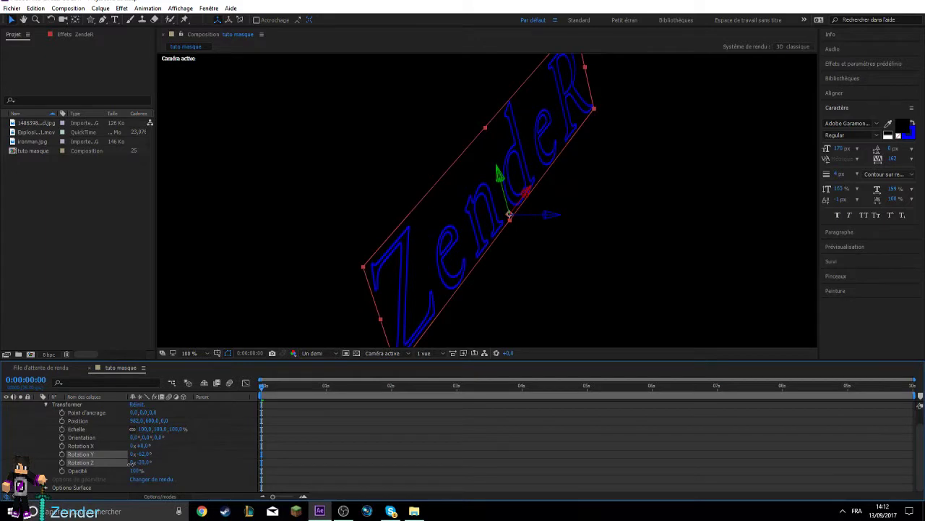
pyautogui.moveTo(144, 454); pyautogui.dragTo(99, 445)
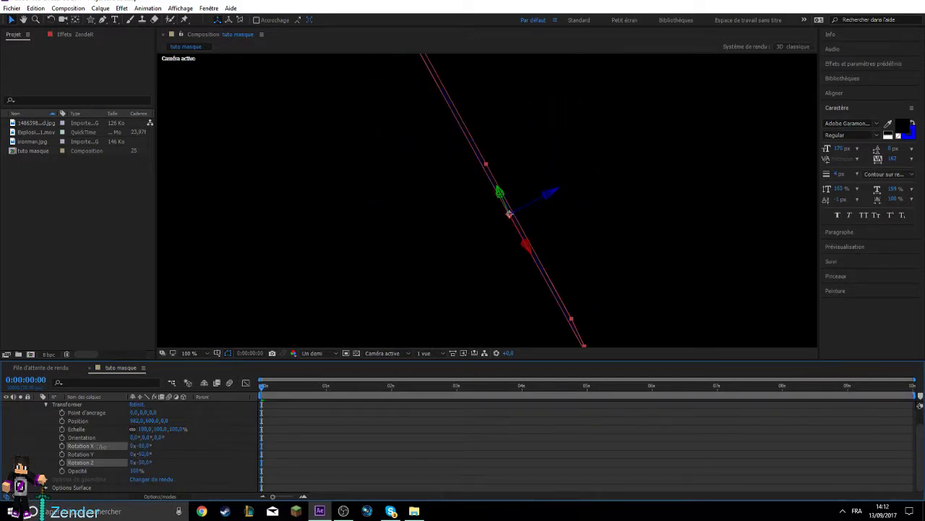
# Set the text's X, Y and Z Rotation all back to 0°
pyautogui.click(145, 446)
pyautogui.write('0')
pyautogui.press('Return')
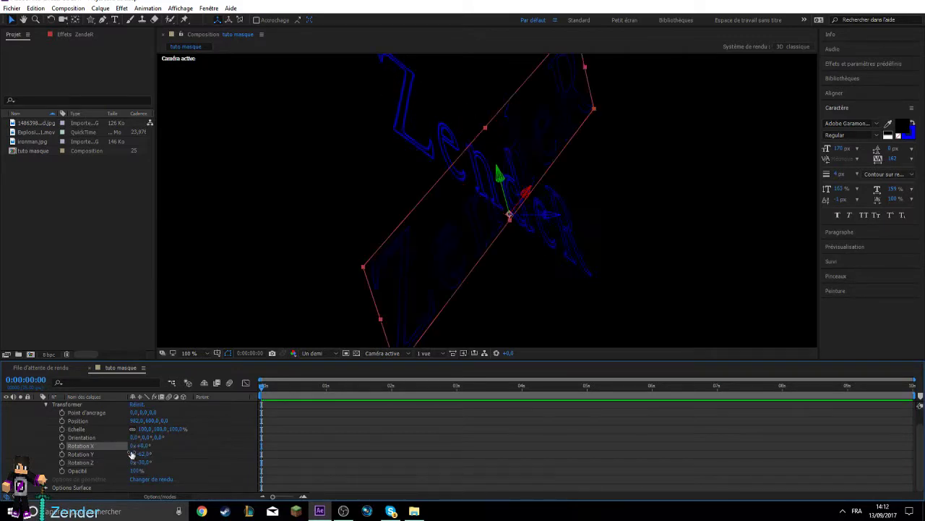
pyautogui.click(144, 453)
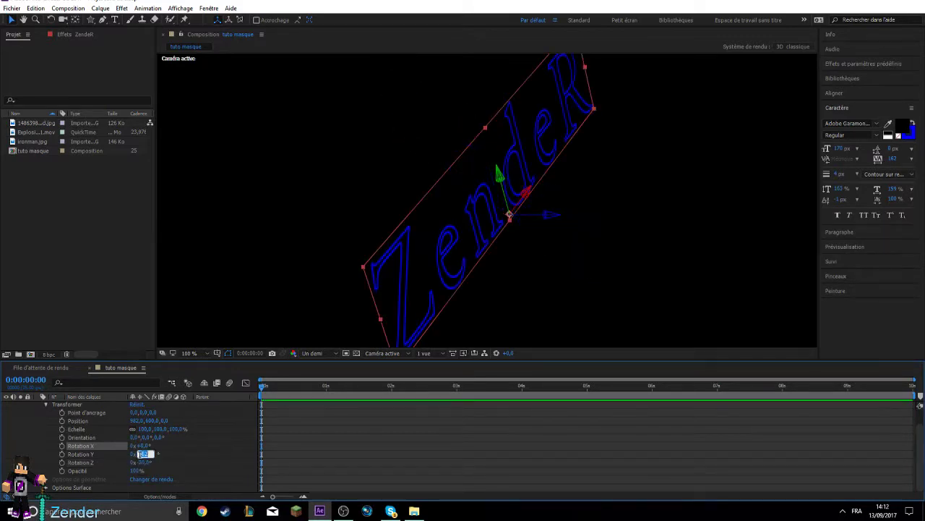
pyautogui.write('0')
pyautogui.press('Return')
pyautogui.click(144, 462)
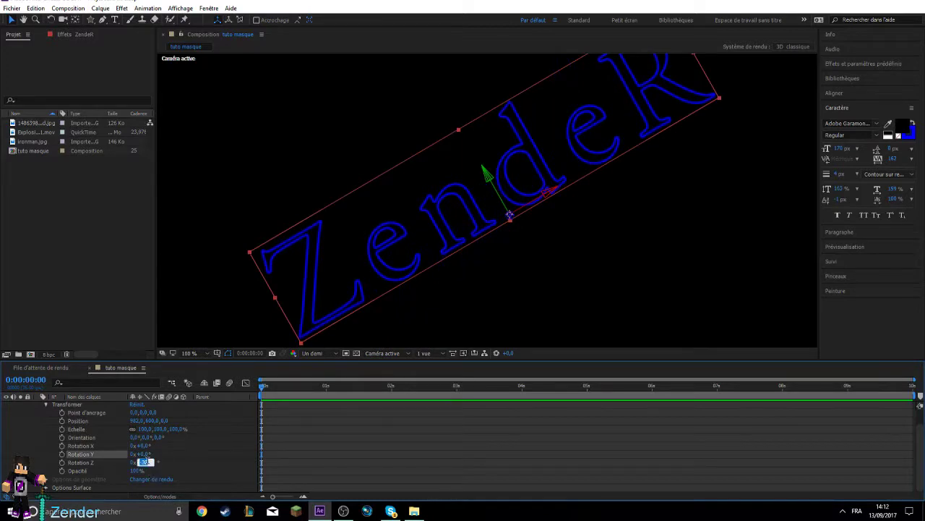
pyautogui.write('0')
pyautogui.press('Return')
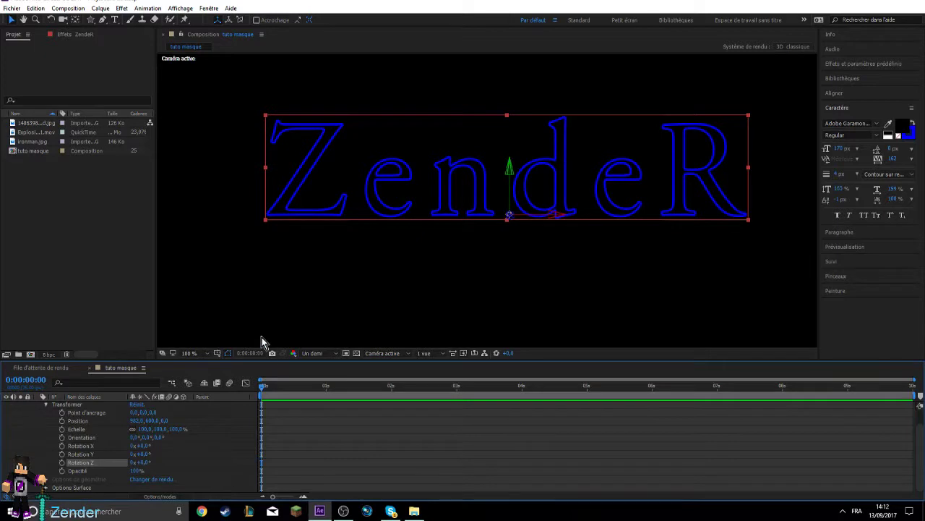
# Tip the text back like a floor: X about -72°, Y -1°, Z +55°
pyautogui.moveTo(140, 454); pyautogui.dragTo(119, 450)
pyautogui.click(149, 446)
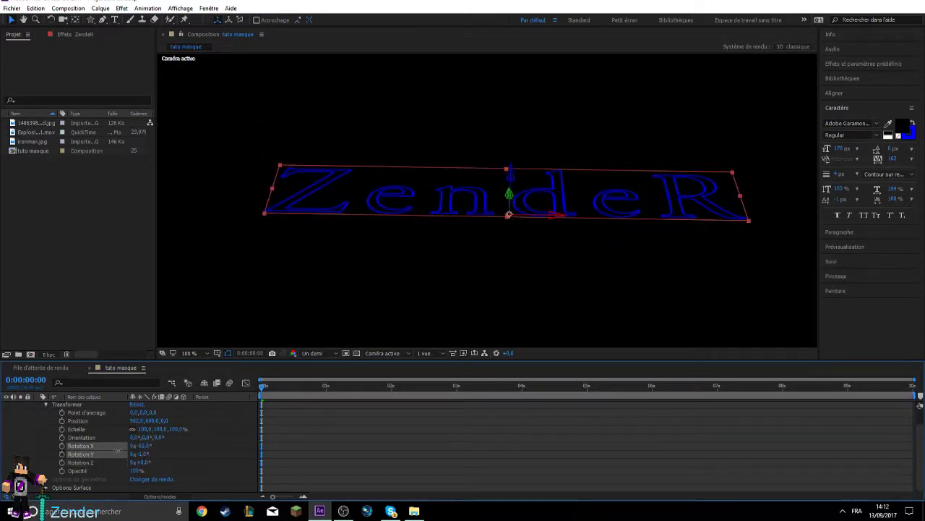
pyautogui.moveTo(117, 450); pyautogui.dragTo(147, 455)
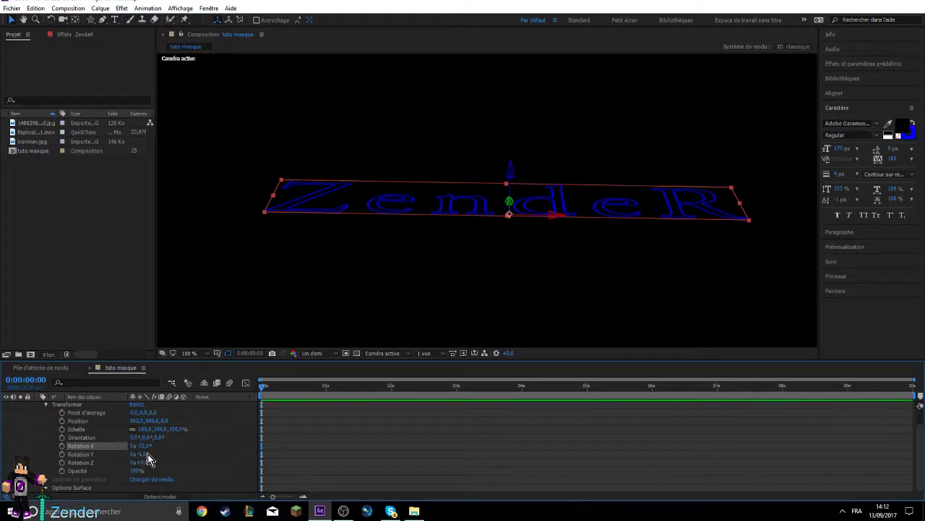
pyautogui.moveTo(140, 462); pyautogui.dragTo(626, 282)
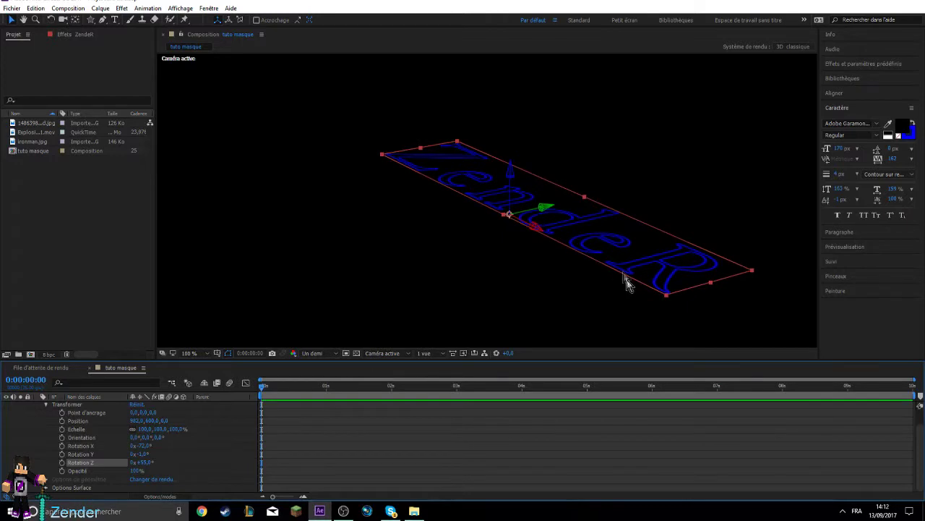
# Zoom the viewer to 50%, collapse and deselect the ZendeR layer, then show the desktop
pyautogui.press(',')
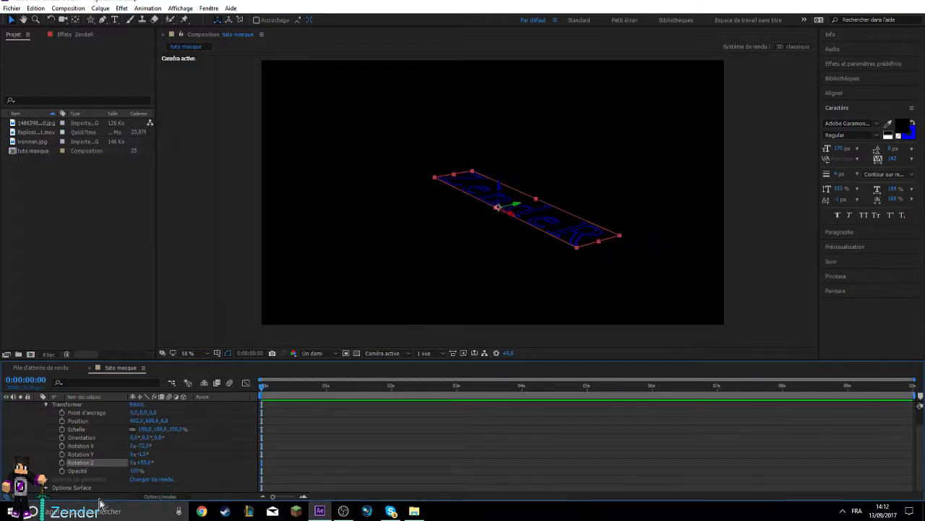
pyautogui.scroll(1, 101, 405)
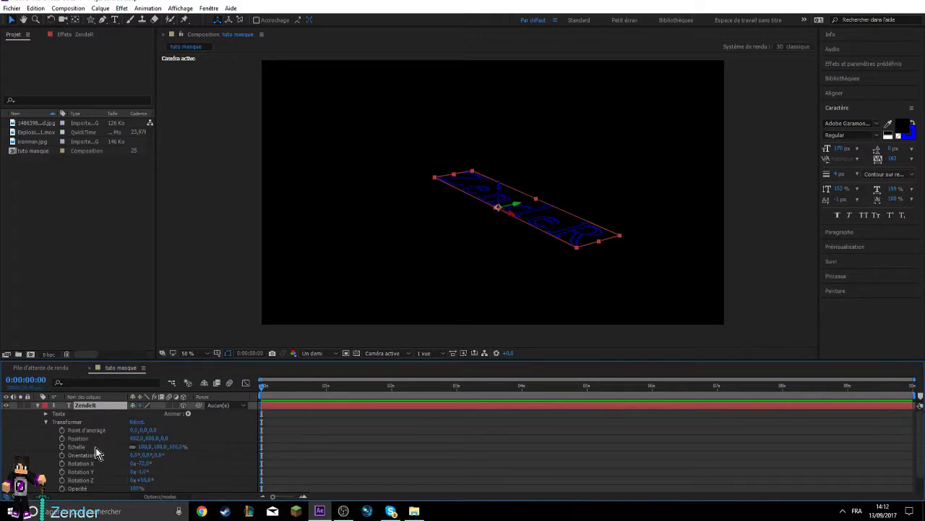
pyautogui.click(45, 409)
pyautogui.click(38, 405)
pyautogui.click(116, 471)
pyautogui.press('super+d')
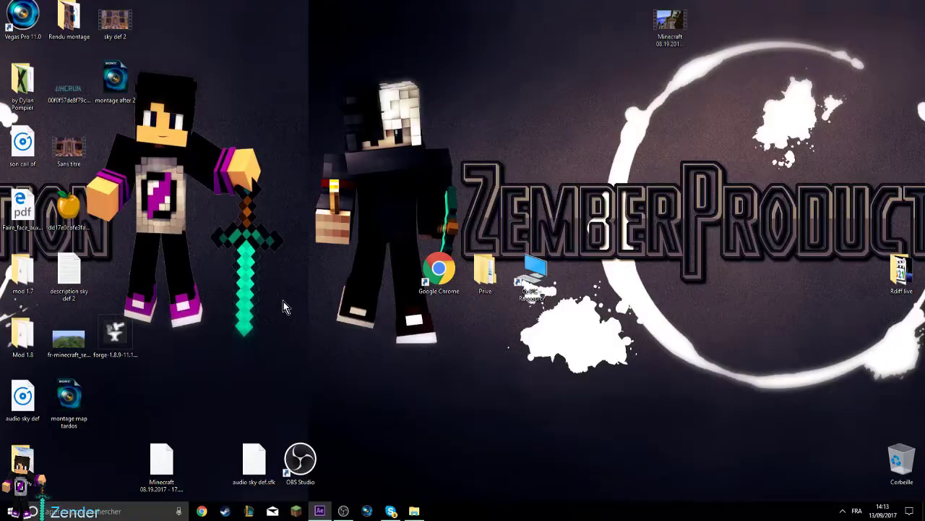
# Bring After Effects back from the Windows desktop with Super+D
pyautogui.press('super+d')
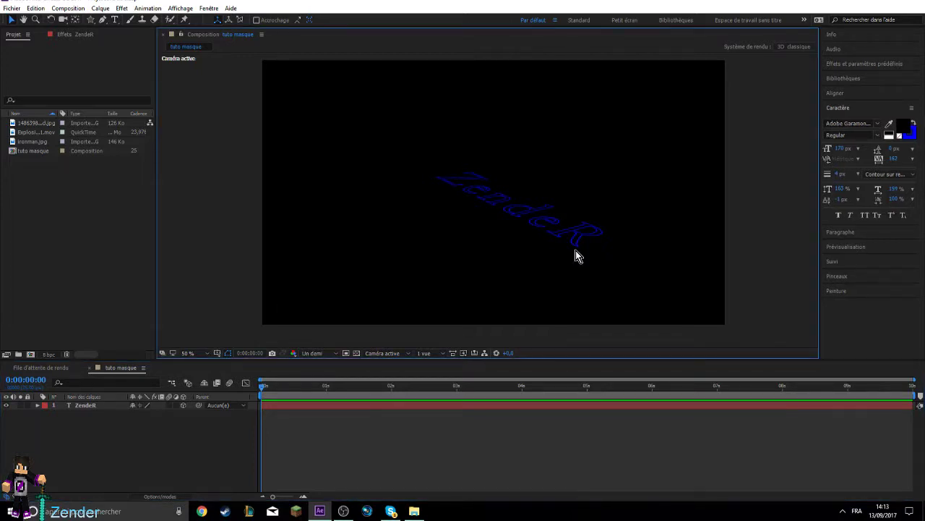
# Click around the ZendeR text in the viewer, selecting and deselecting it
pyautogui.click(593, 242)
pyautogui.click(540, 244)
pyautogui.click(464, 210)
pyautogui.click(469, 201)
pyautogui.click(512, 221)
pyautogui.click(463, 199)
pyautogui.click(489, 205)
pyautogui.click(589, 214)
# Select the ZendeR layer in the timeline and delete it
pyautogui.click(93, 406)
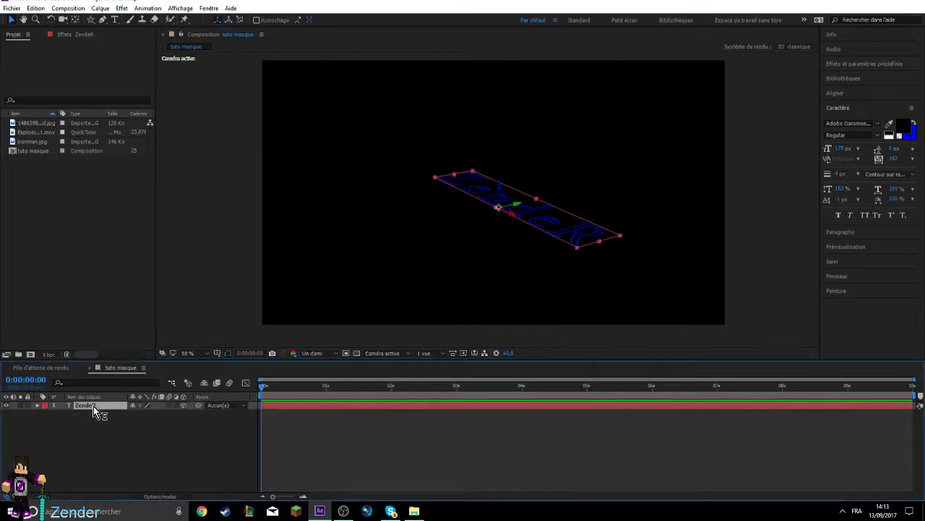
pyautogui.press('Return')
pyautogui.press('Delete')
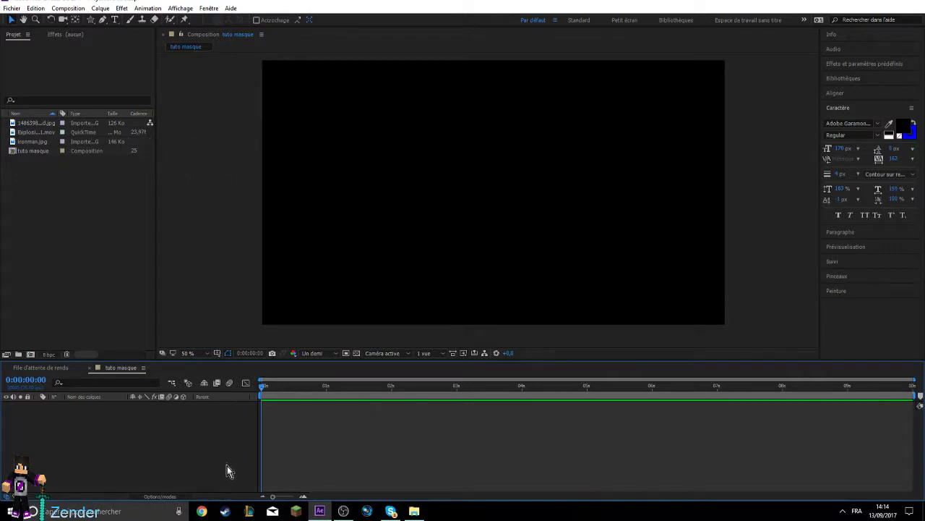
# Create a near-white (FBFBFB) 1920×1080 solid named 'Blanc uni 1' via Créer > Solide
pyautogui.rightClick(185, 429)
pyautogui.moveTo(246, 323)
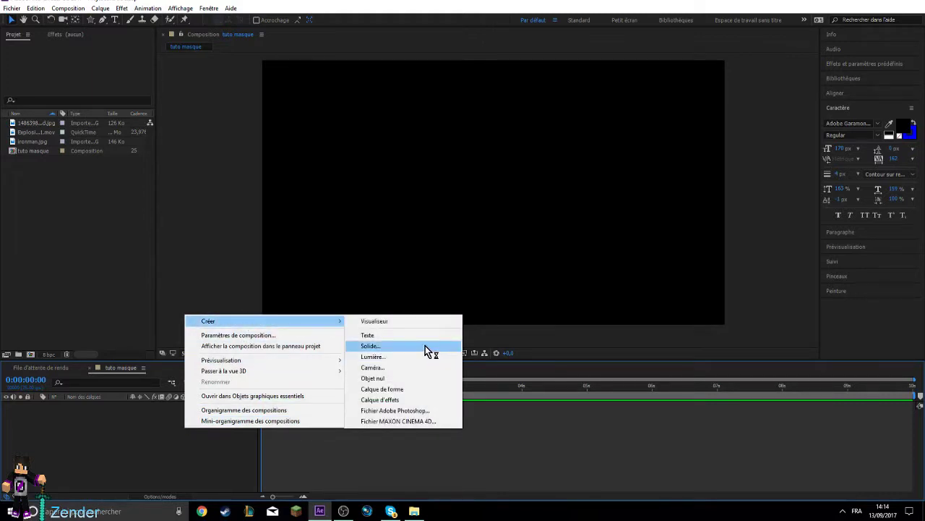
pyautogui.click(387, 346)
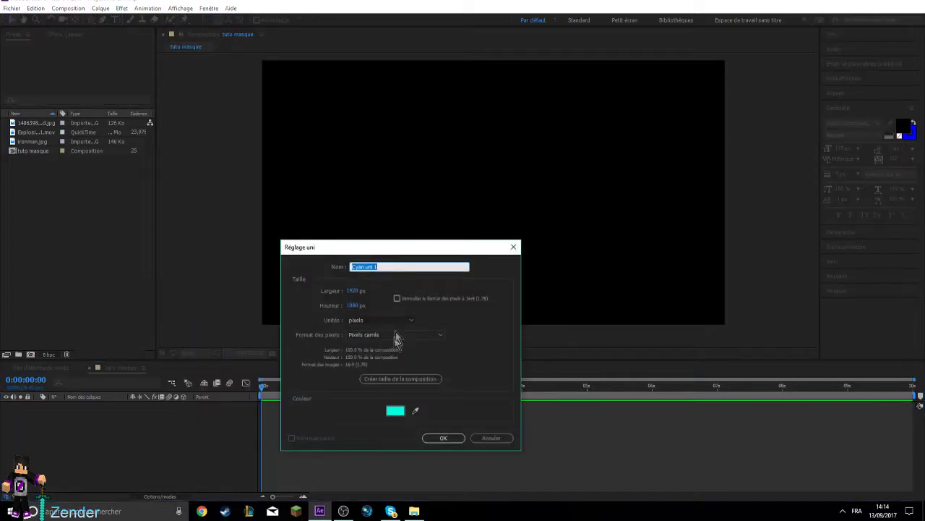
pyautogui.click(396, 410)
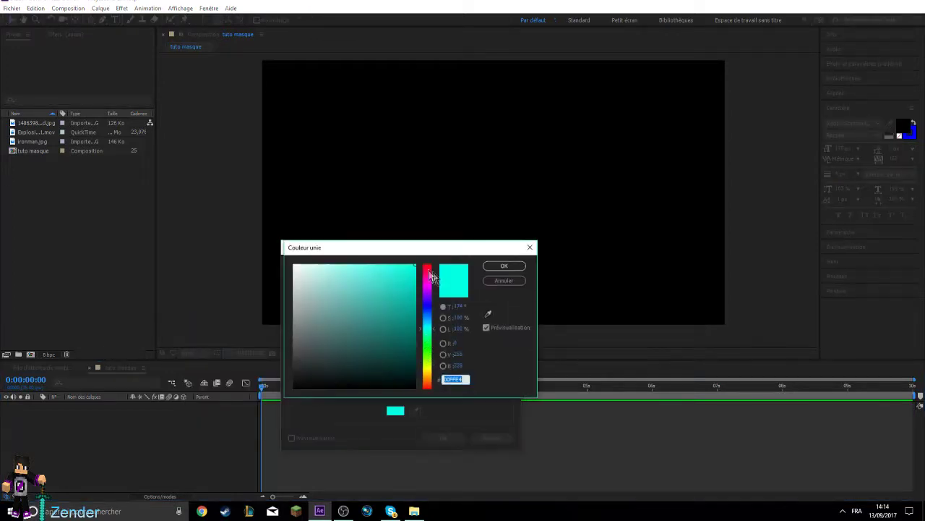
pyautogui.click(294, 266)
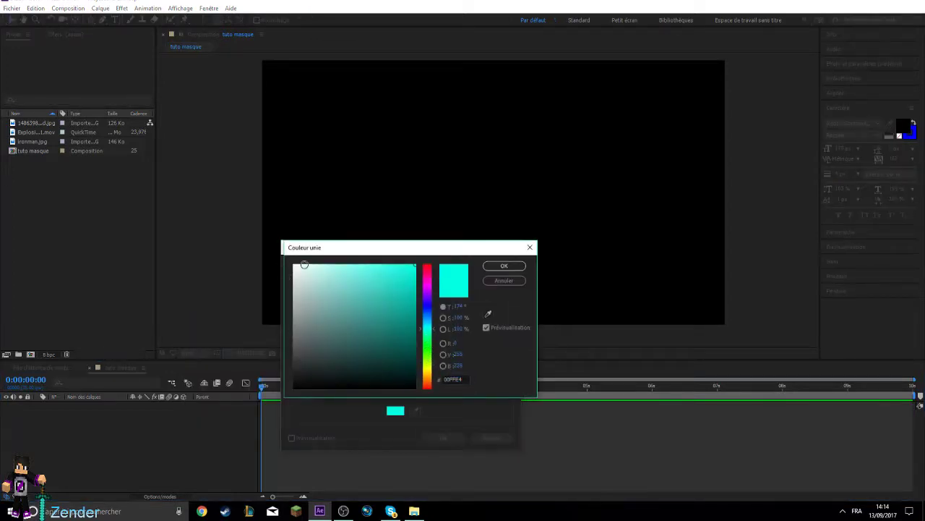
pyautogui.click(510, 265)
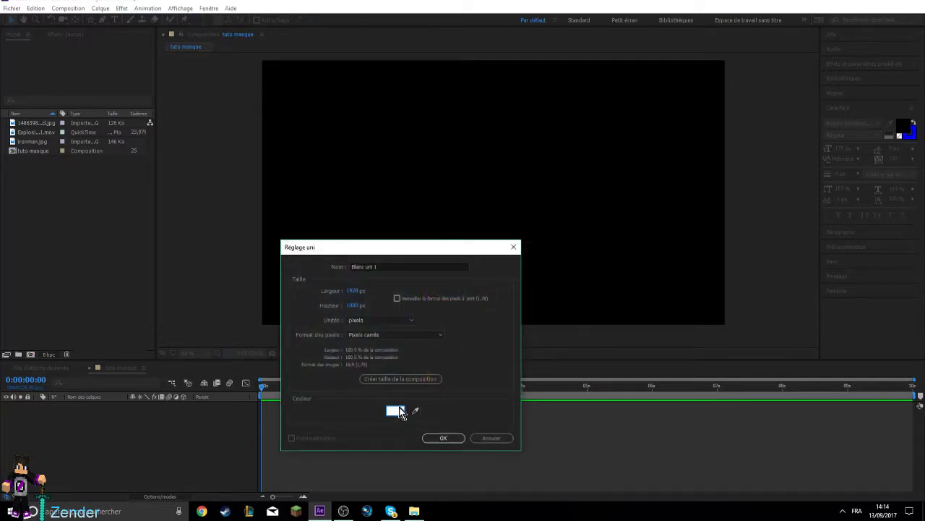
pyautogui.click(439, 439)
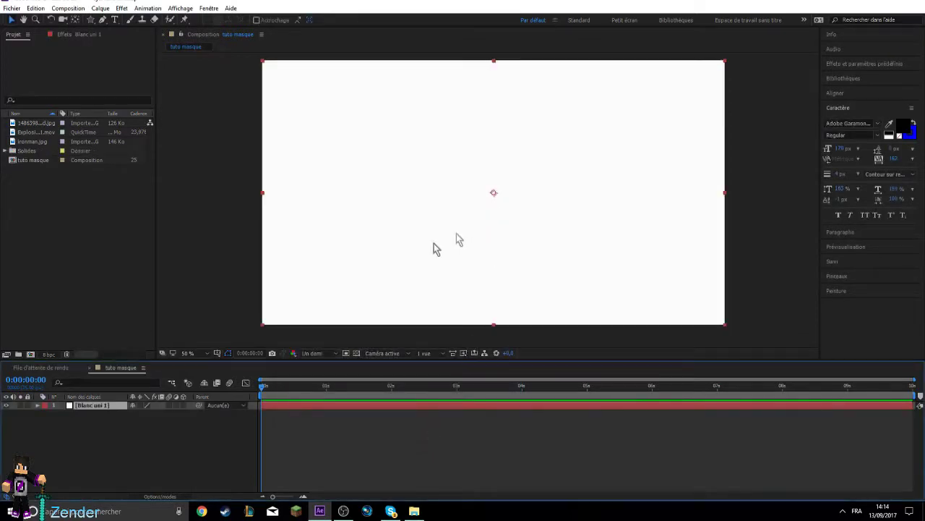
# Make Blanc uni 1 a 3D layer, expand its Transform, and reset it after test rotations
pyautogui.click(183, 405)
pyautogui.click(58, 415)
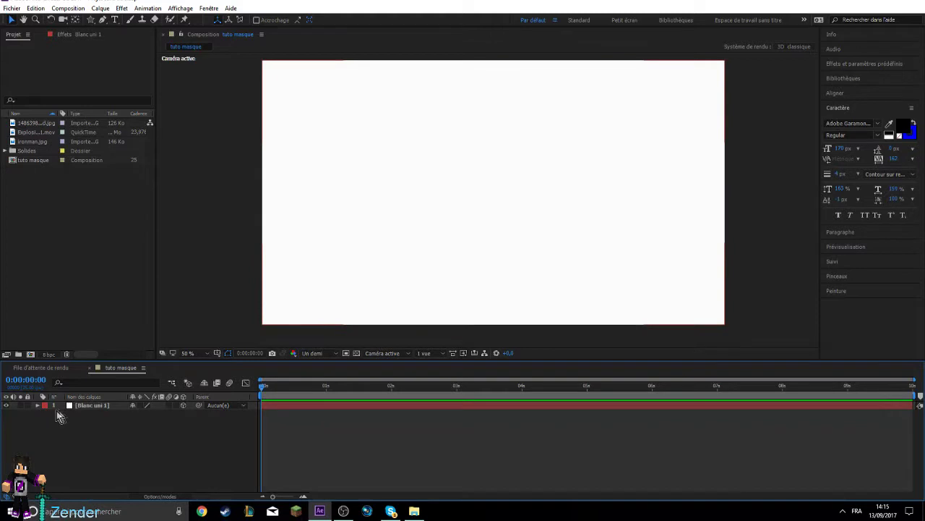
pyautogui.click(38, 405)
pyautogui.click(47, 414)
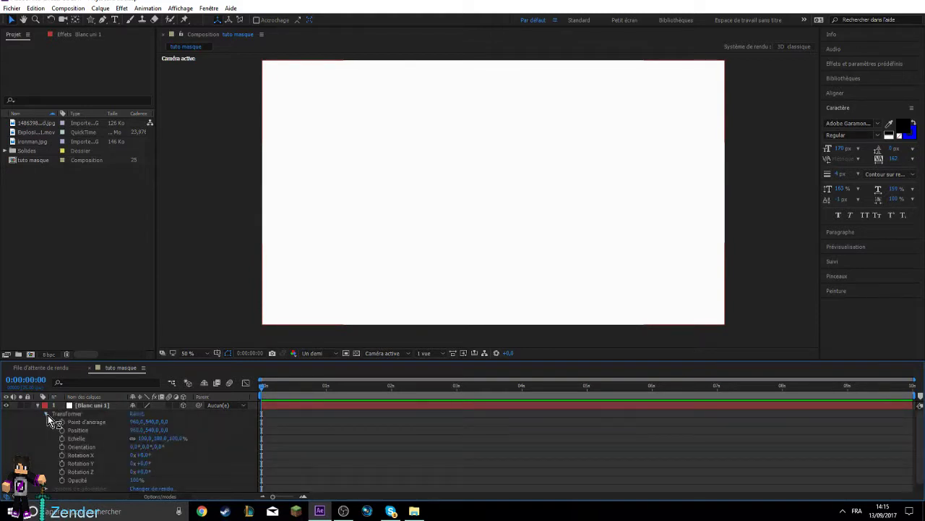
pyautogui.moveTo(140, 463)
pyautogui.mouseDown()
pyautogui.moveTo(155, 463)
pyautogui.moveTo(135, 459)
pyautogui.mouseUp()
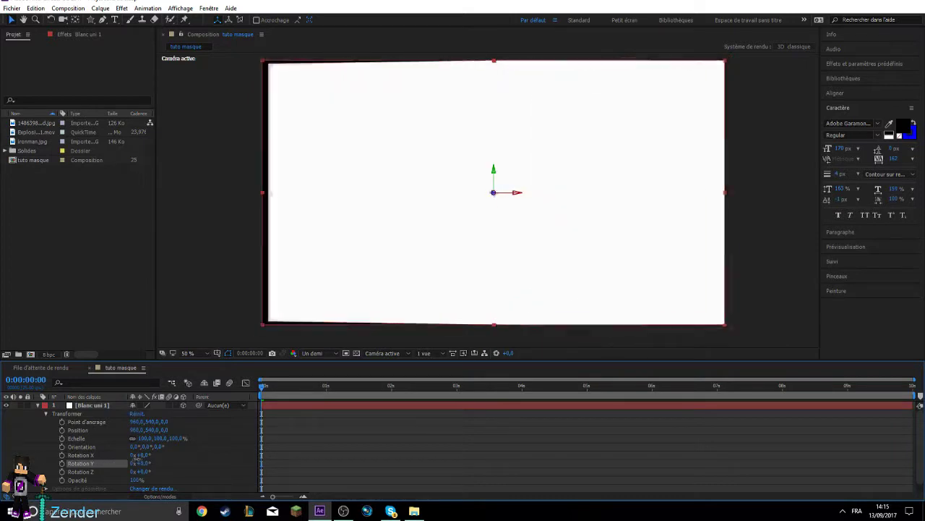
pyautogui.moveTo(138, 471); pyautogui.dragTo(141, 473)
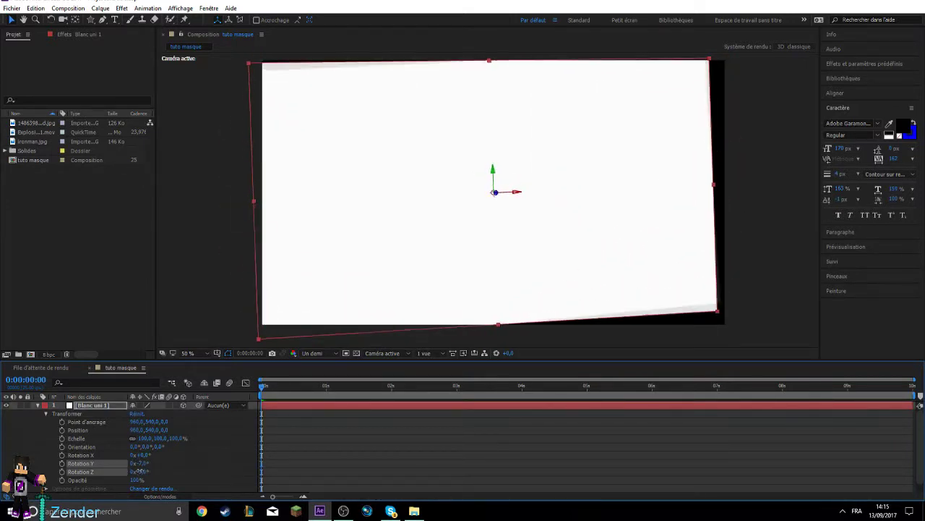
pyautogui.click(137, 414)
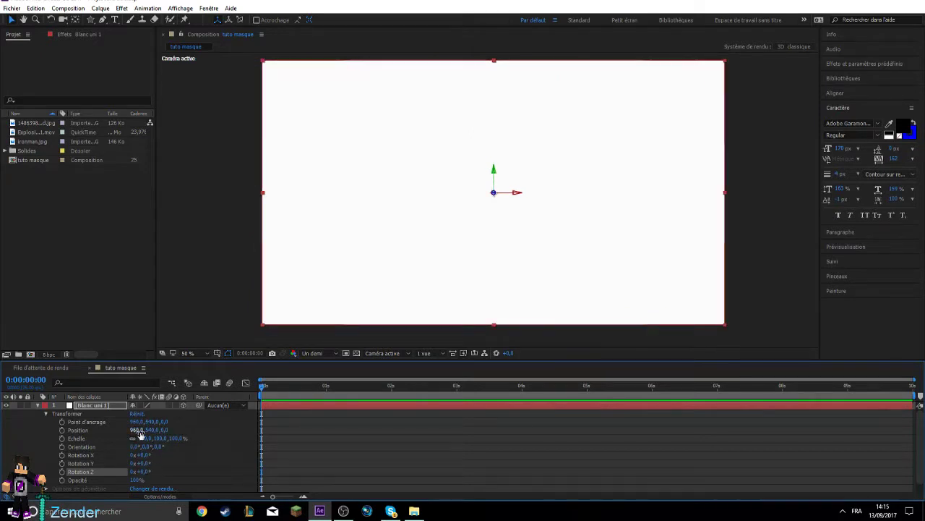
# Push the solid back in depth, tip it to about -80° on X, and lower it toward the frame bottom
pyautogui.moveTo(136, 429)
pyautogui.mouseDown()
pyautogui.moveTo(639, 386)
pyautogui.moveTo(163, 433)
pyautogui.mouseUp()
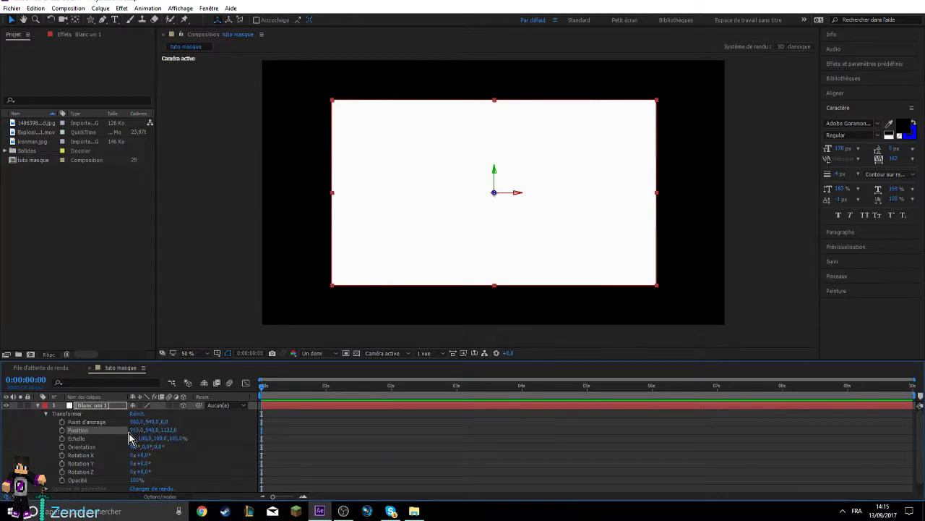
pyautogui.moveTo(170, 430); pyautogui.dragTo(546, 383)
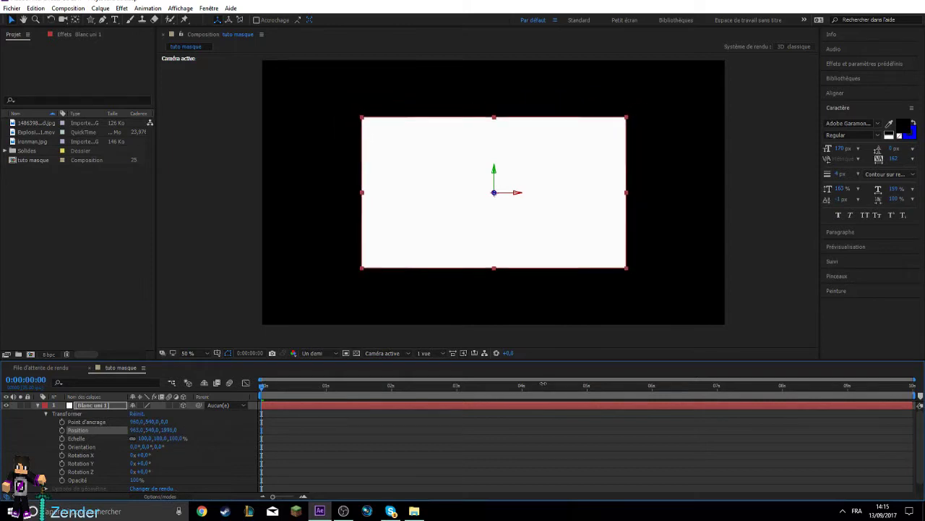
pyautogui.moveTo(544, 384); pyautogui.dragTo(529, 394)
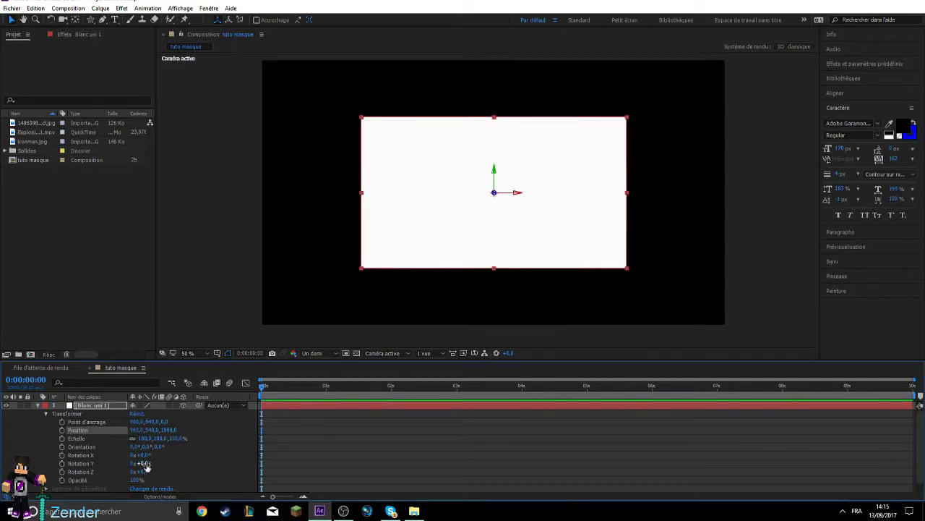
pyautogui.moveTo(144, 464); pyautogui.dragTo(144, 463)
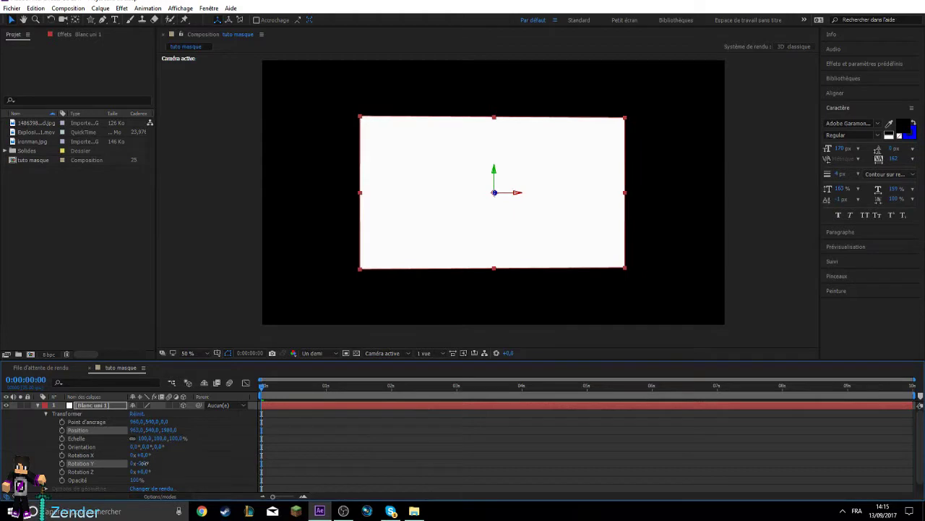
pyautogui.moveTo(144, 463); pyautogui.dragTo(91, 449)
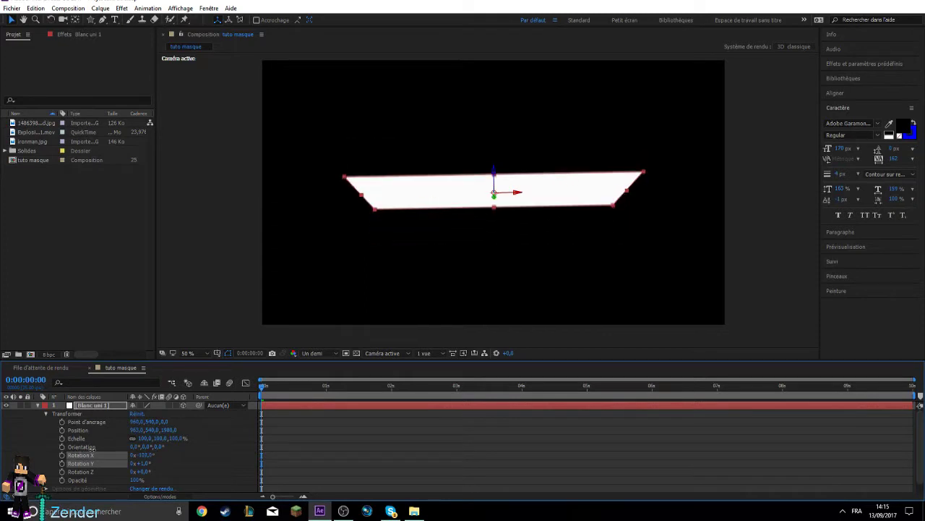
pyautogui.moveTo(90, 449); pyautogui.dragTo(104, 453)
pyautogui.moveTo(494, 175)
pyautogui.mouseDown()
pyautogui.moveTo(453, 296)
pyautogui.moveTo(437, 315)
pyautogui.mouseUp()
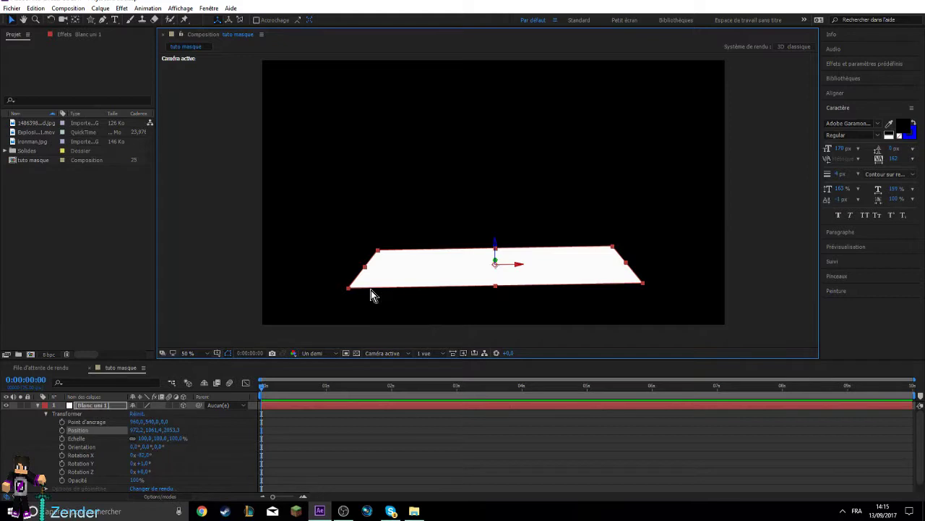
pyautogui.scroll(-1, 113, 427)
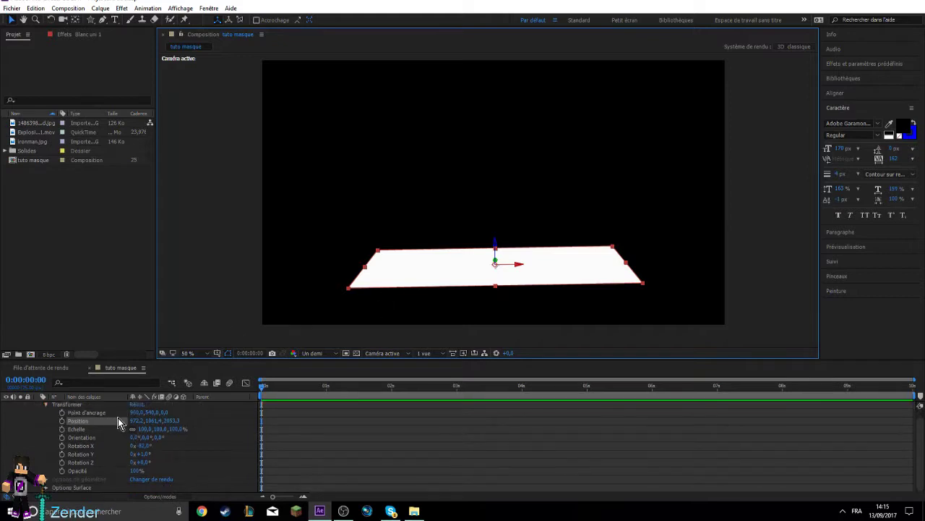
# Collapse and deselect Blanc uni 1, then choose the Unified Camera Tool from the camera flyout
pyautogui.scroll(1, 118, 417)
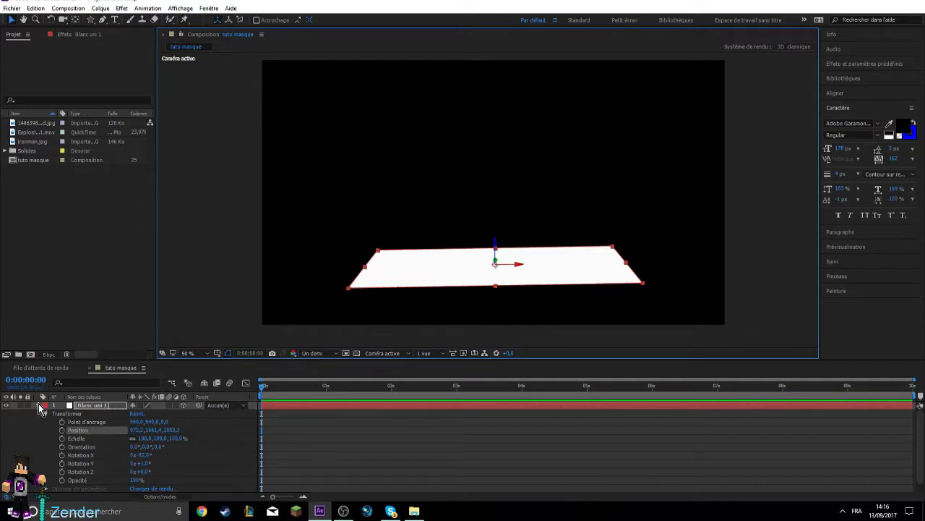
pyautogui.click(38, 403)
pyautogui.click(97, 427)
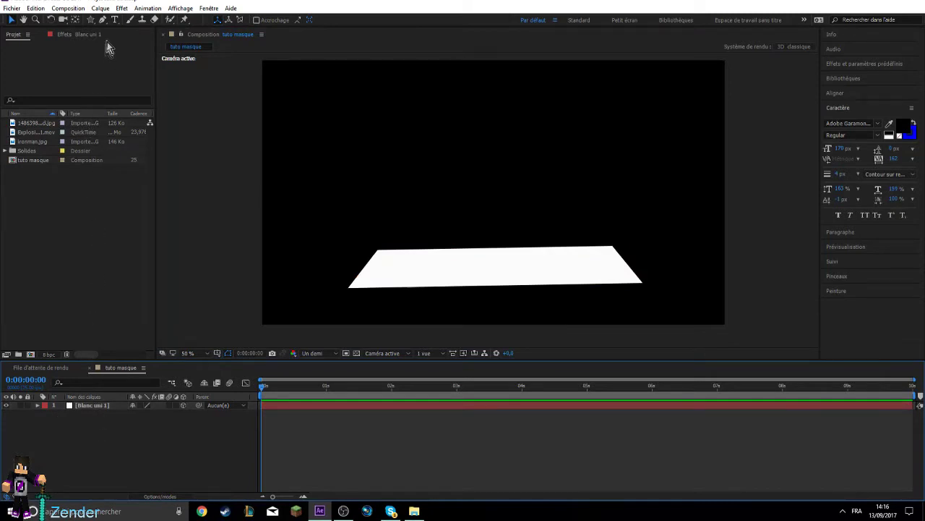
pyautogui.click(63, 20)
pyautogui.moveTo(63, 19); pyautogui.dragTo(106, 20)
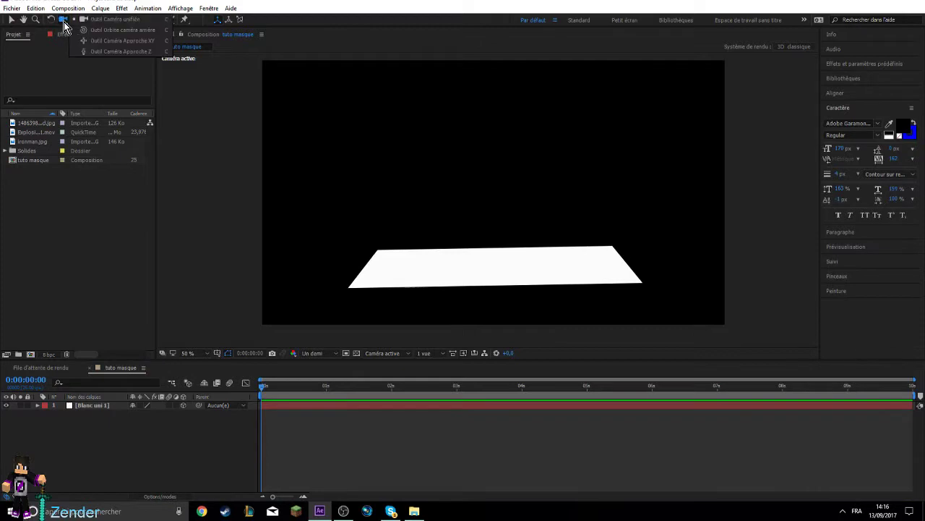
pyautogui.click(107, 25)
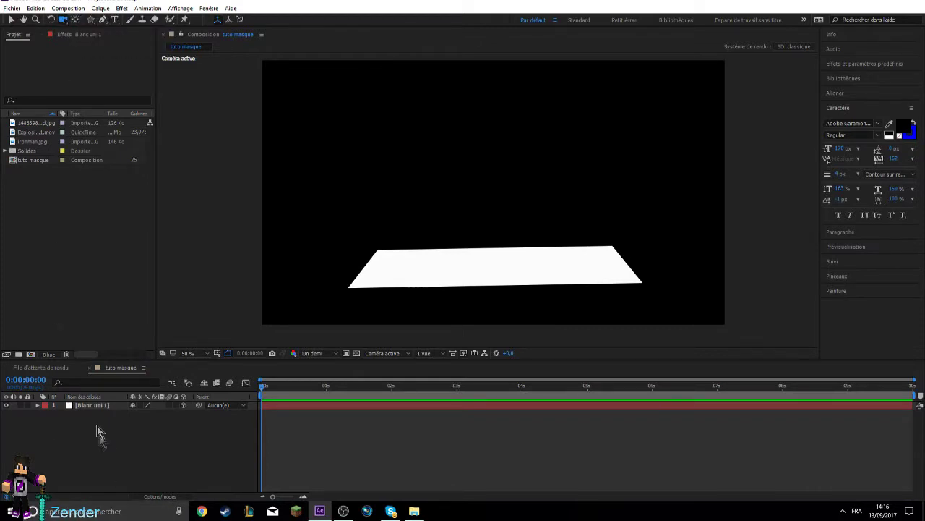
pyautogui.rightClick(65, 428)
# Add a camera layer, Caméra 1, with its default settings
pyautogui.moveTo(126, 356)
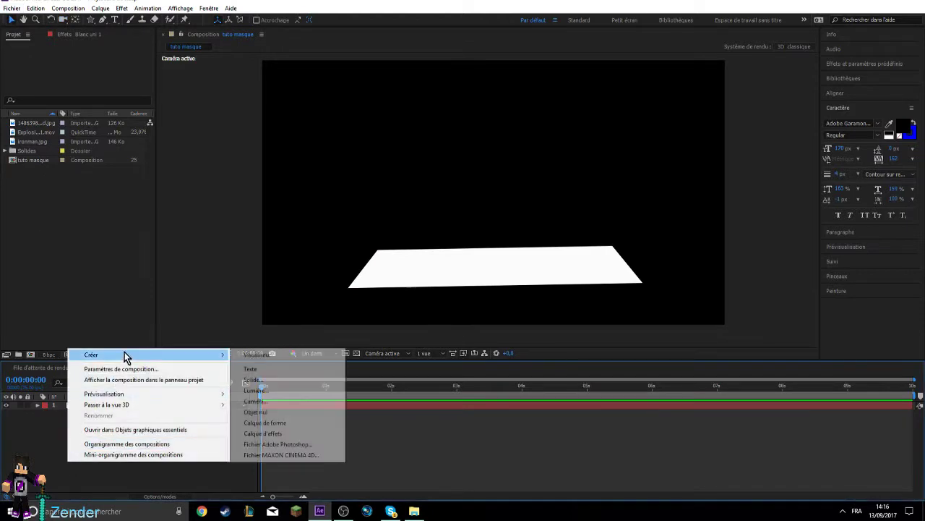
pyautogui.click(280, 401)
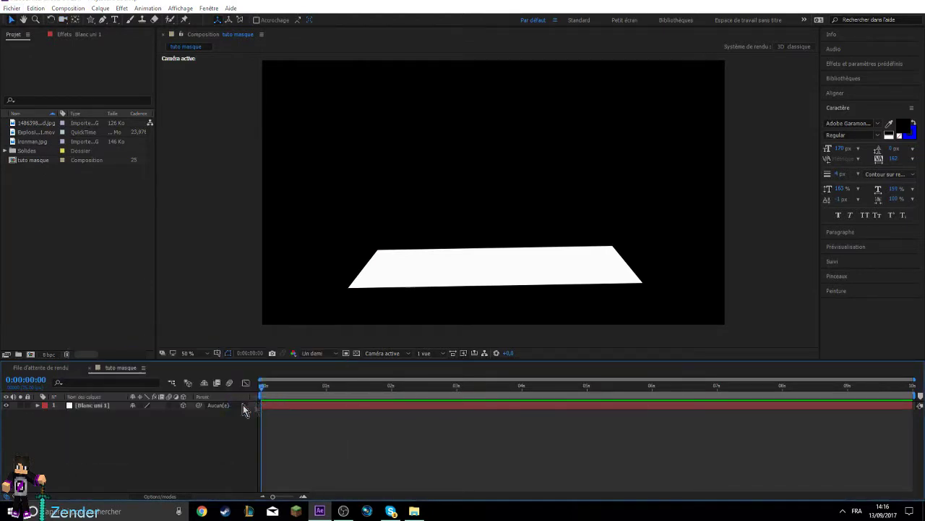
pyautogui.click(344, 423)
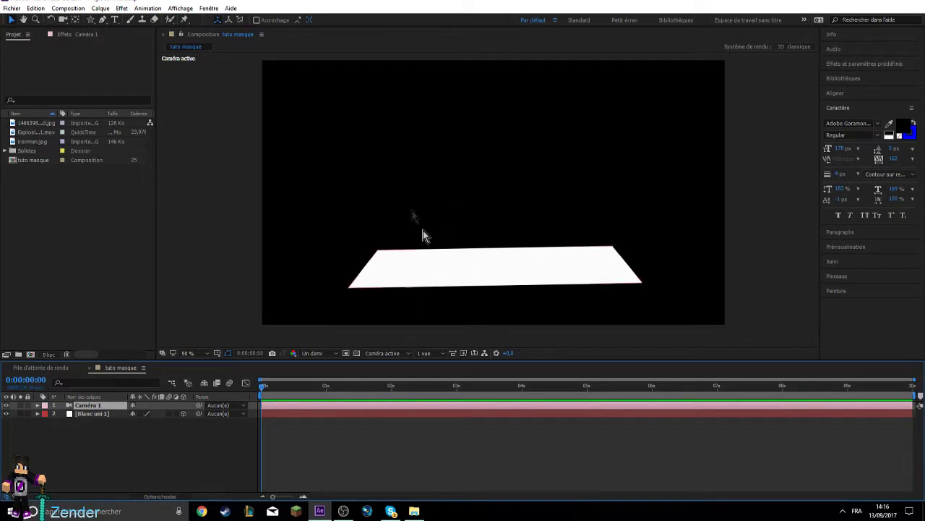
# Start a new text layer in the composition viewer
pyautogui.click(115, 20)
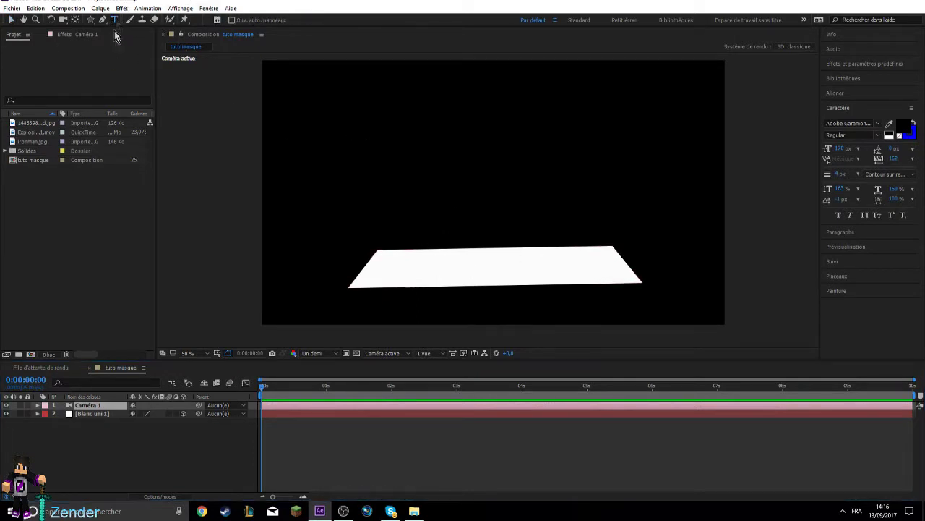
pyautogui.click(77, 424)
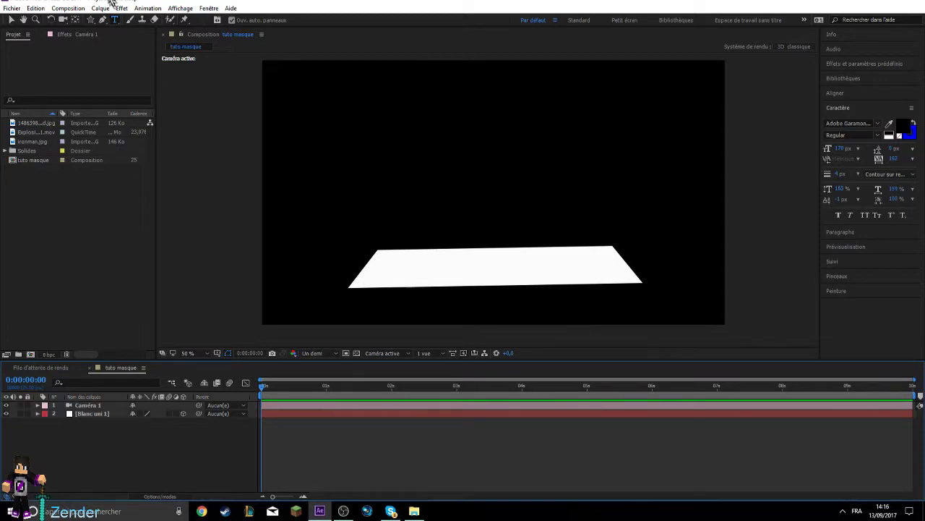
pyautogui.click(492, 197)
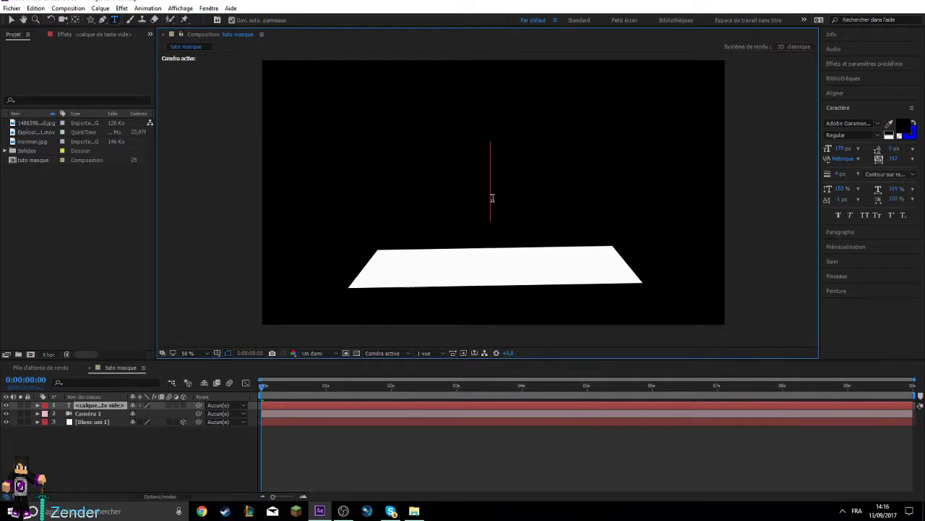
# Enter the text 'ZendeR', make its layer 3D and rotate it on Y
pyautogui.write('ZendeR')
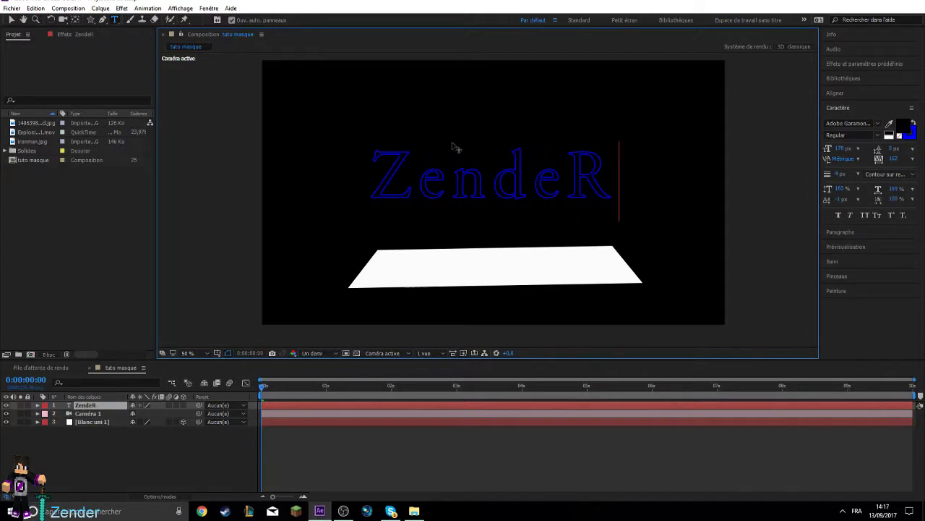
pyautogui.click(11, 19)
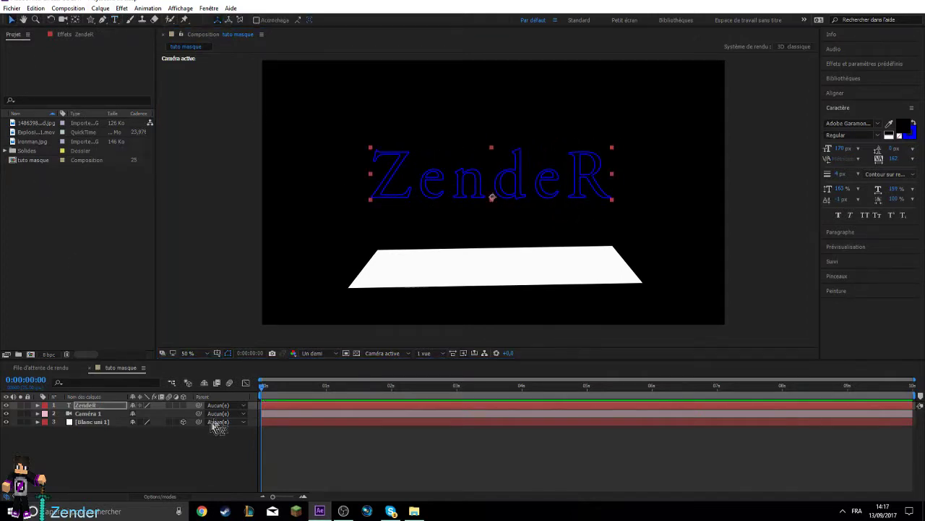
pyautogui.click(183, 405)
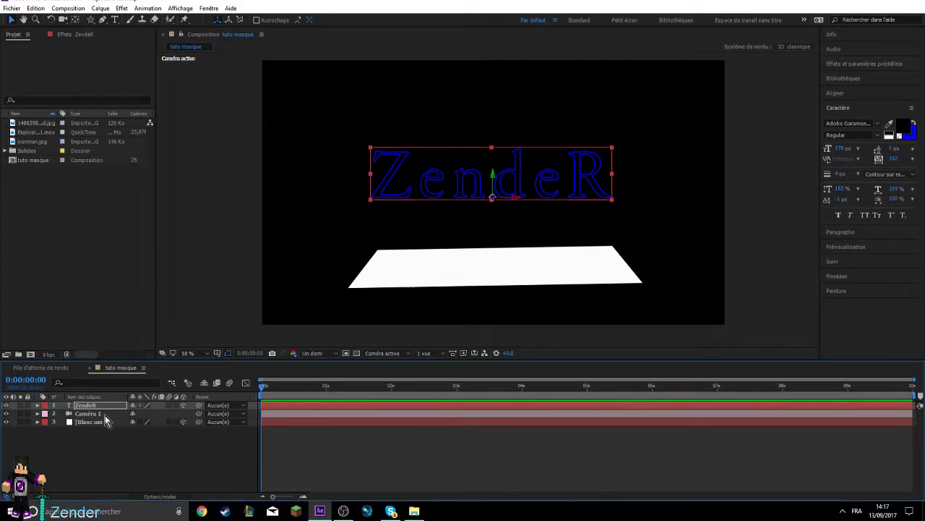
pyautogui.click(37, 405)
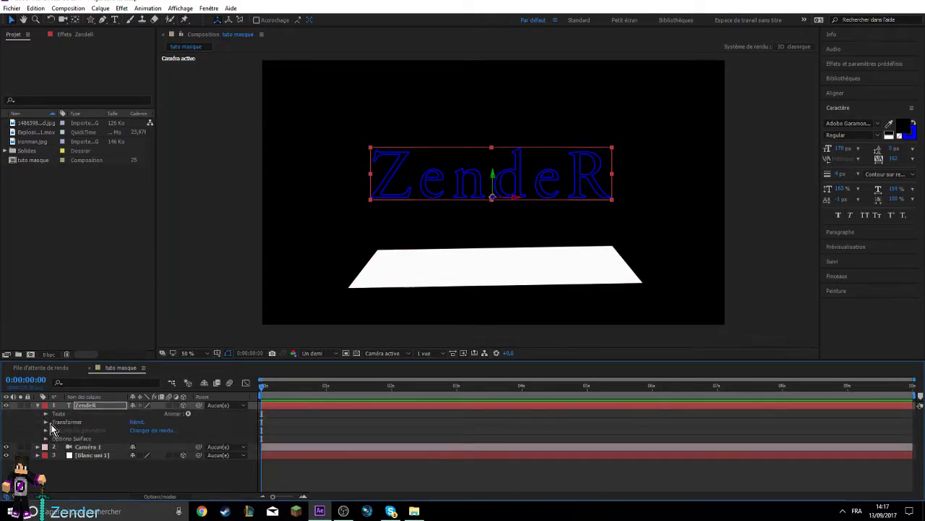
pyautogui.click(46, 422)
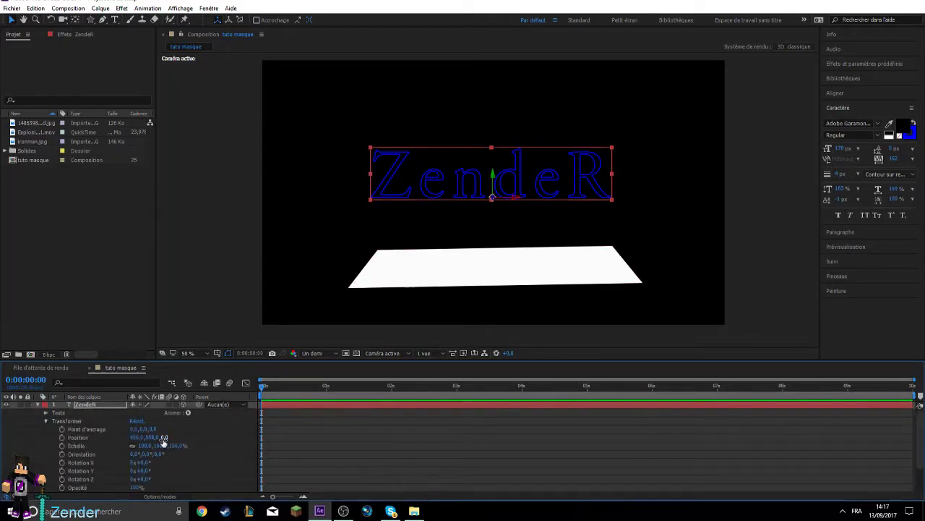
pyautogui.moveTo(163, 442); pyautogui.dragTo(134, 452)
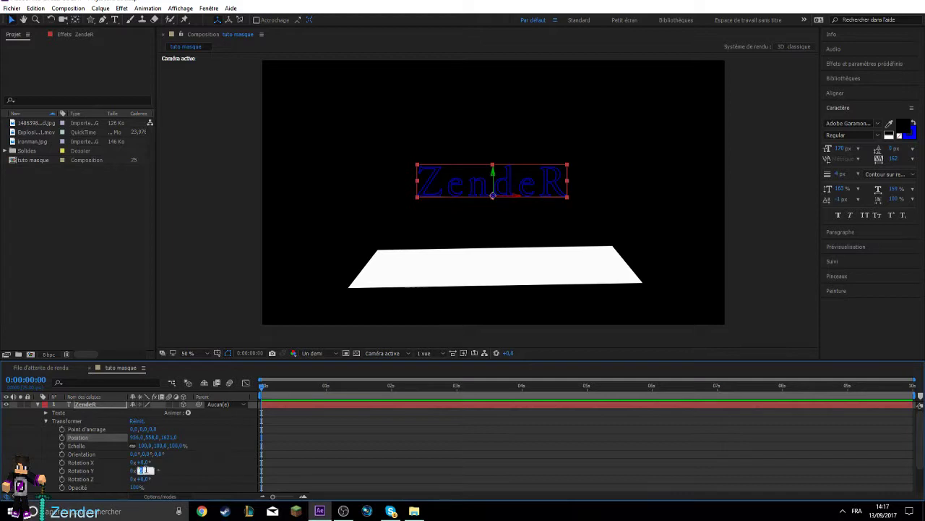
pyautogui.click(149, 471)
pyautogui.write('90')
pyautogui.press('Return')
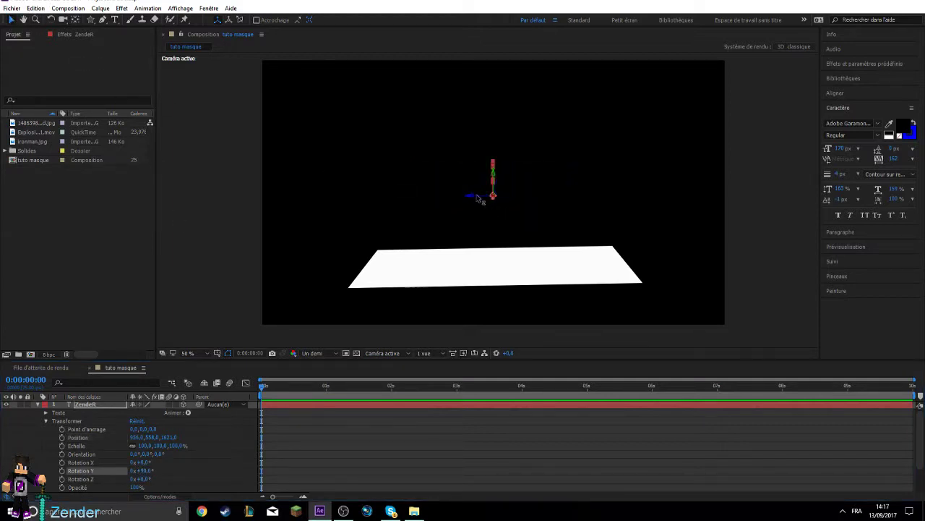
# Move the ZendeR text left and slightly down in the viewer
pyautogui.moveTo(476, 198); pyautogui.dragTo(274, 217)
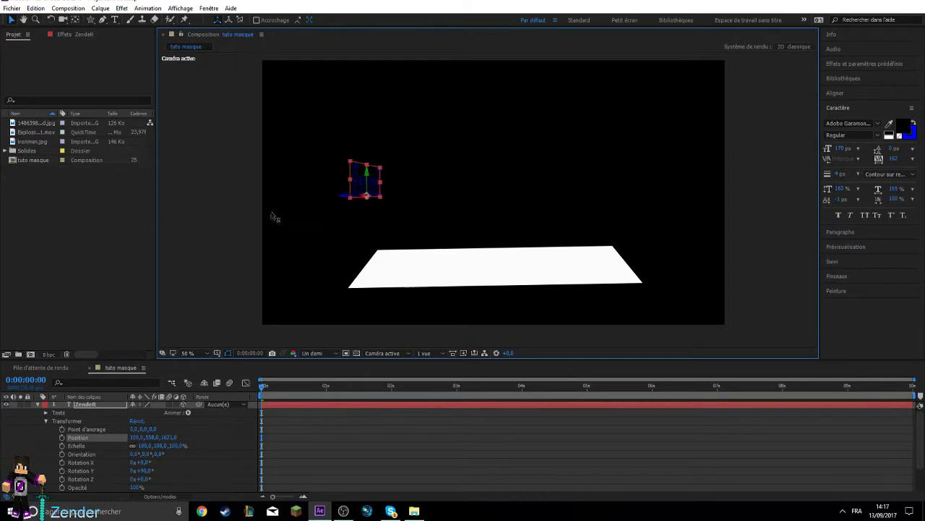
pyautogui.moveTo(365, 196); pyautogui.dragTo(363, 226)
pyautogui.click(328, 229)
pyautogui.click(363, 217)
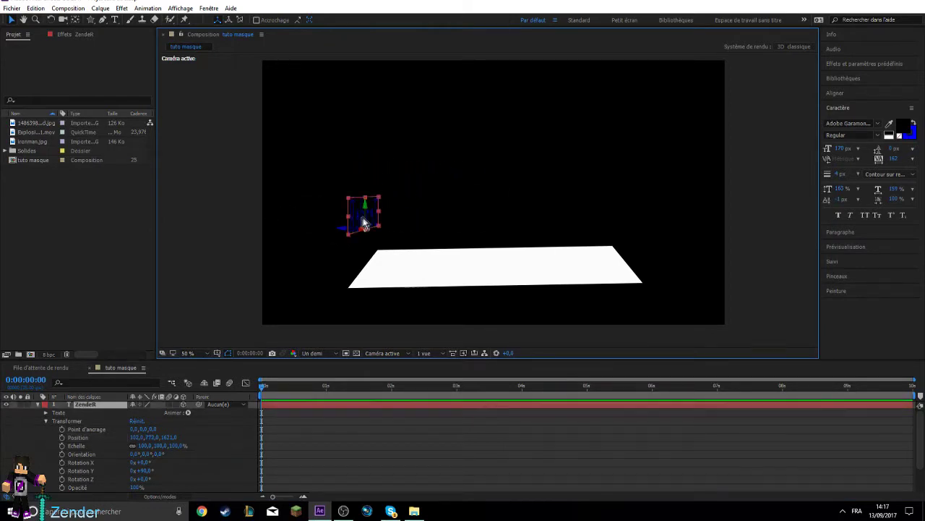
pyautogui.click(334, 233)
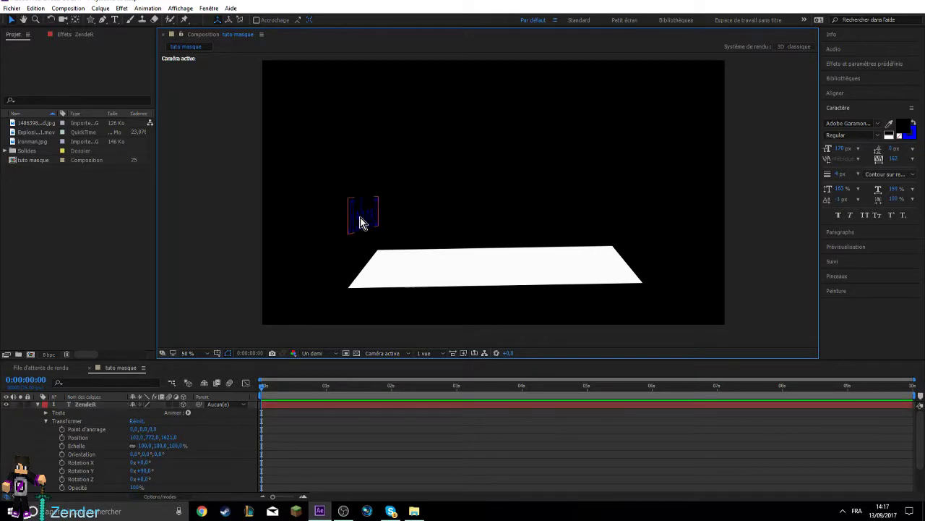
# Set ZendeR's Y rotation to -90°, nudge it slightly left, and collapse its properties
pyautogui.click(360, 221)
pyautogui.click(143, 470)
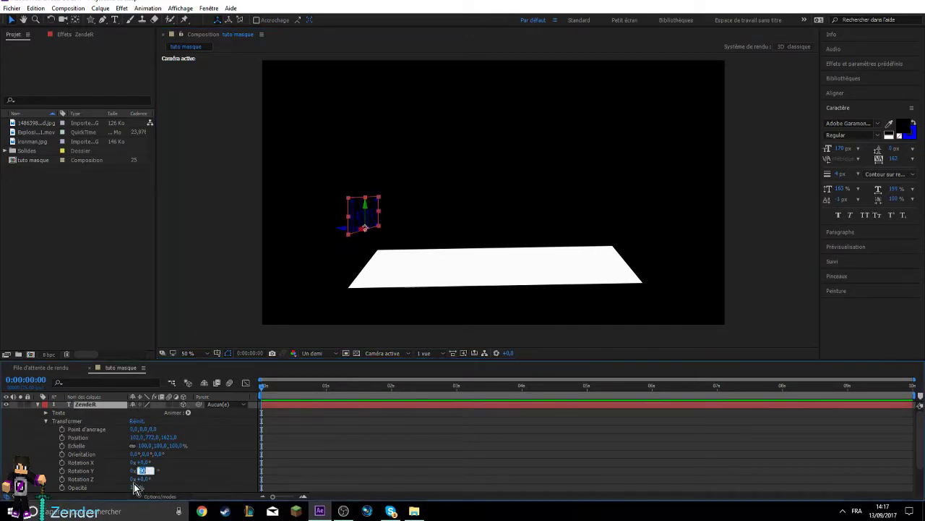
pyautogui.write('-90')
pyautogui.press('Return')
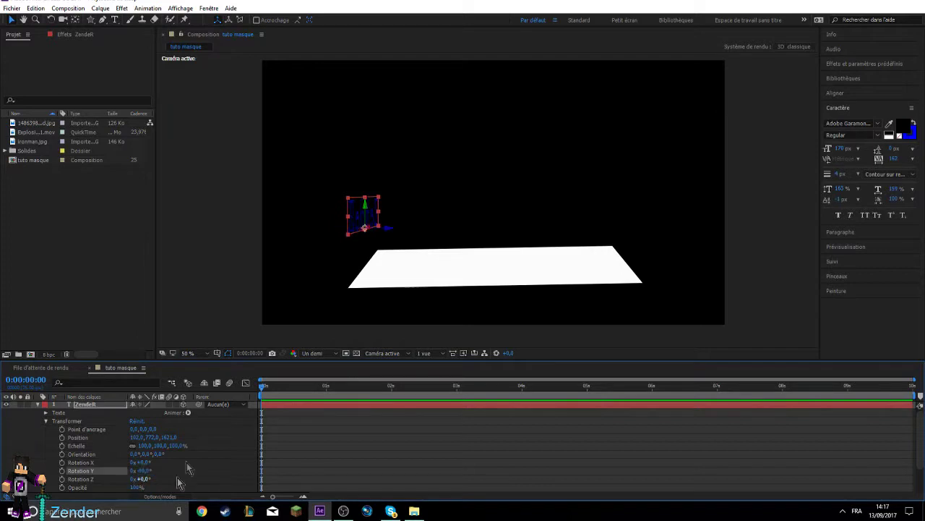
pyautogui.click(383, 235)
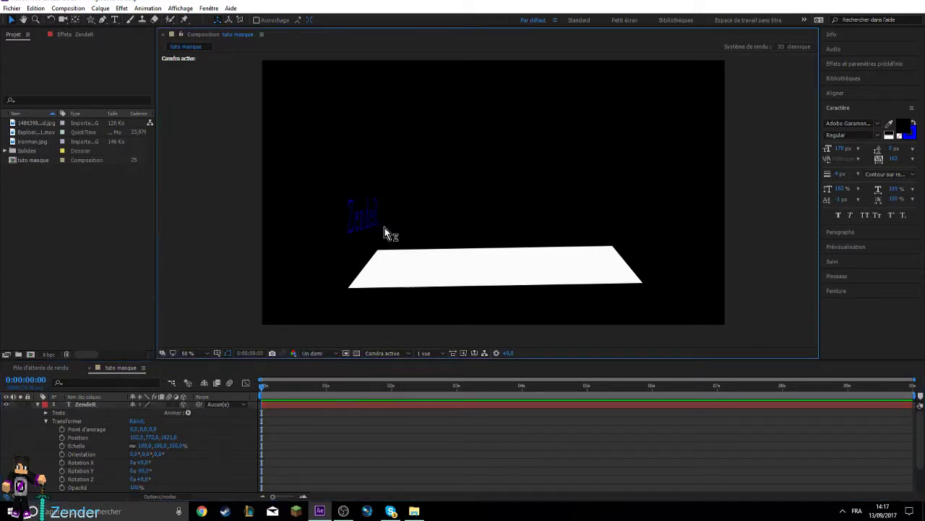
pyautogui.click(385, 227)
pyautogui.moveTo(363, 220)
pyautogui.mouseDown()
pyautogui.moveTo(347, 220)
pyautogui.moveTo(403, 242)
pyautogui.mouseUp()
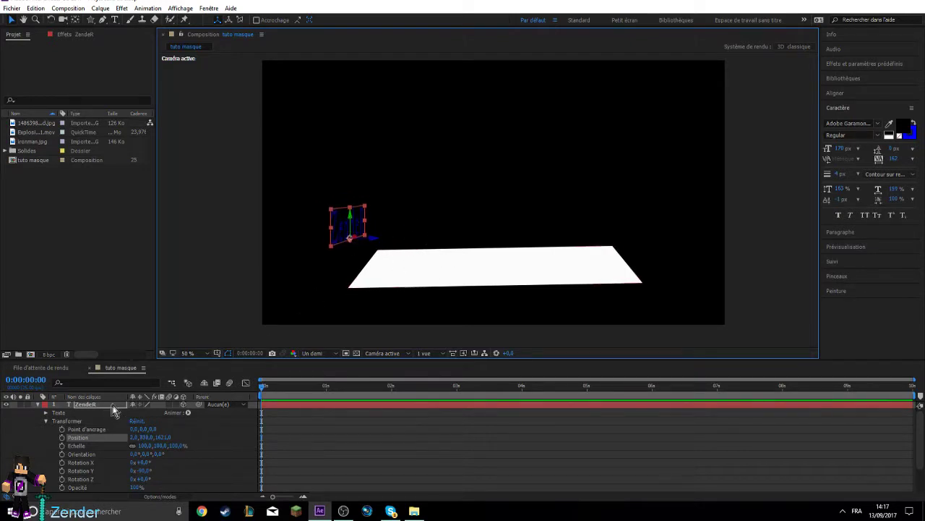
pyautogui.click(81, 404)
pyautogui.click(38, 404)
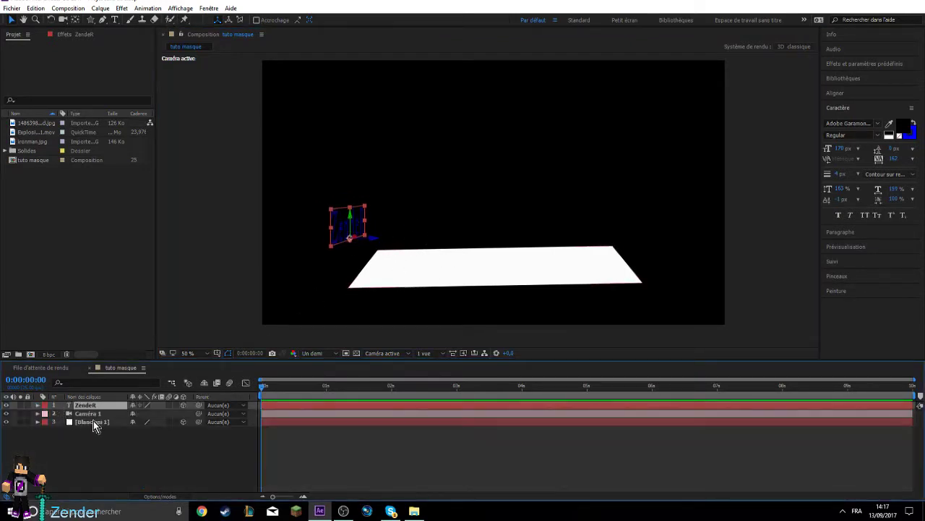
# Select only Caméra 1 and expand its Transform properties
pyautogui.click(94, 423)
pyautogui.click(96, 413)
pyautogui.keyDown('shift'); pyautogui.click(96, 405); pyautogui.keyUp('shift')
pyautogui.click(96, 406)
pyautogui.click(38, 406)
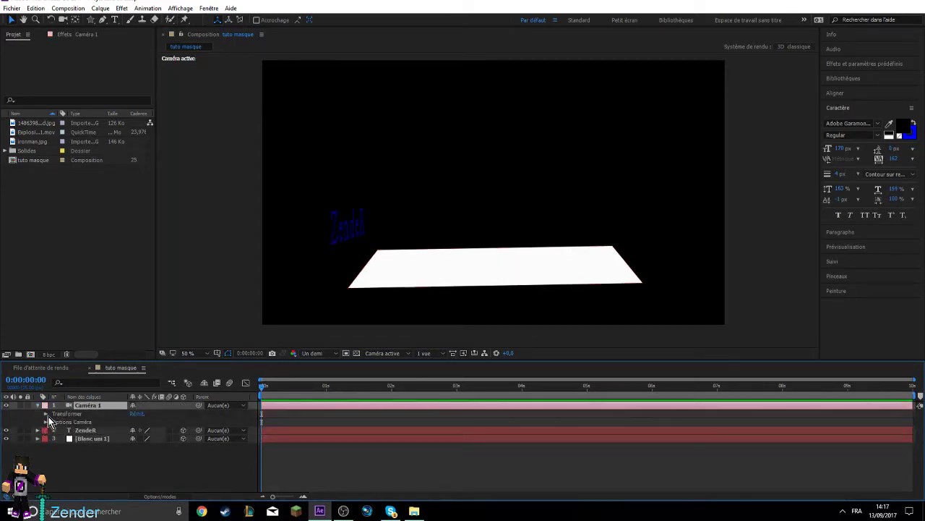
pyautogui.click(46, 413)
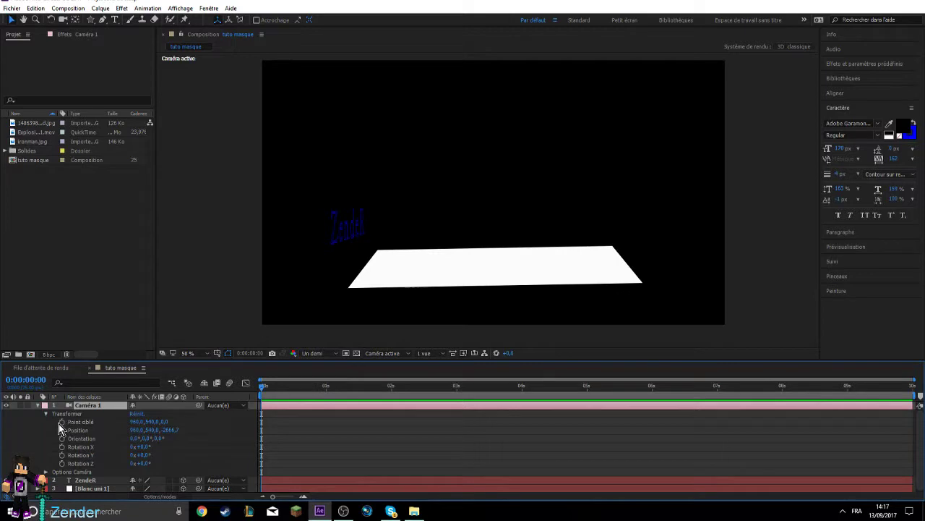
# Set 0 s keyframes on Point of Interest, Position, Orientation and X/Y/Z Rotation
pyautogui.click(61, 422)
pyautogui.click(62, 430)
pyautogui.click(61, 438)
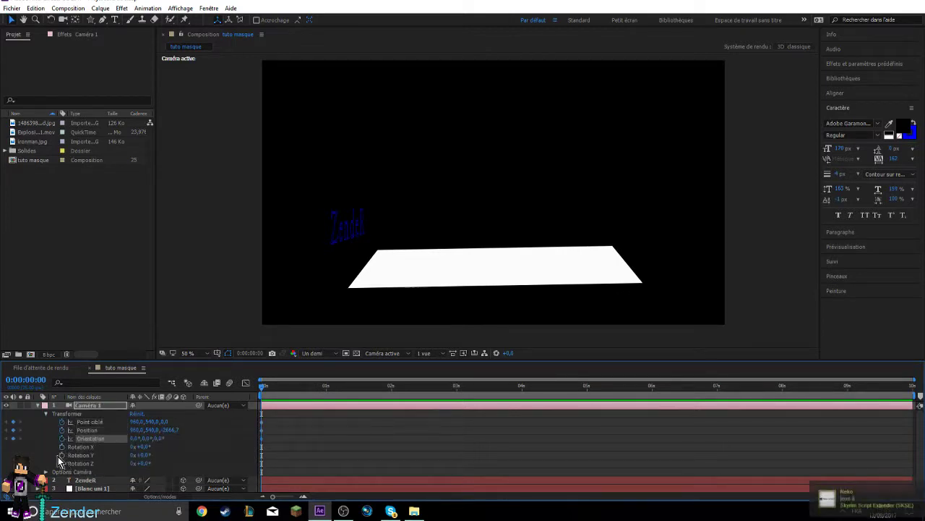
pyautogui.click(62, 446)
pyautogui.click(62, 455)
pyautogui.click(62, 464)
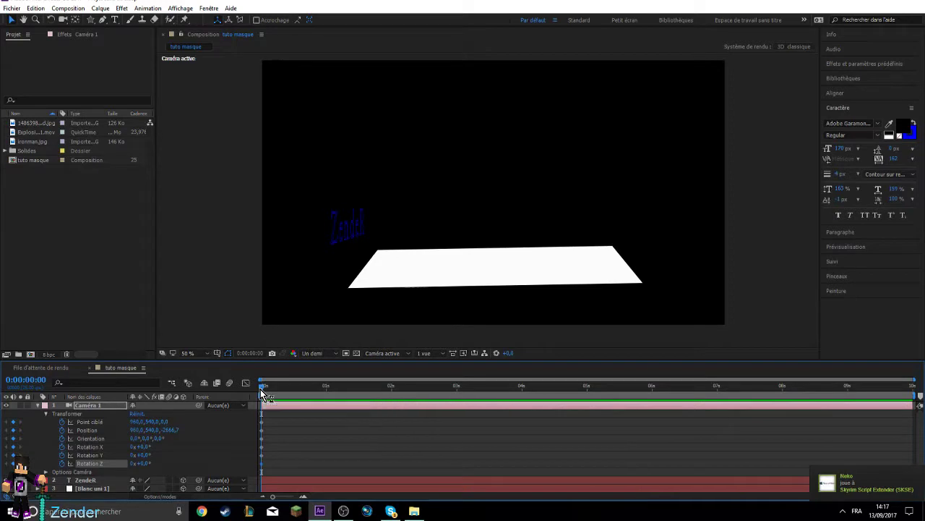
pyautogui.moveTo(301, 395); pyautogui.dragTo(326, 395)
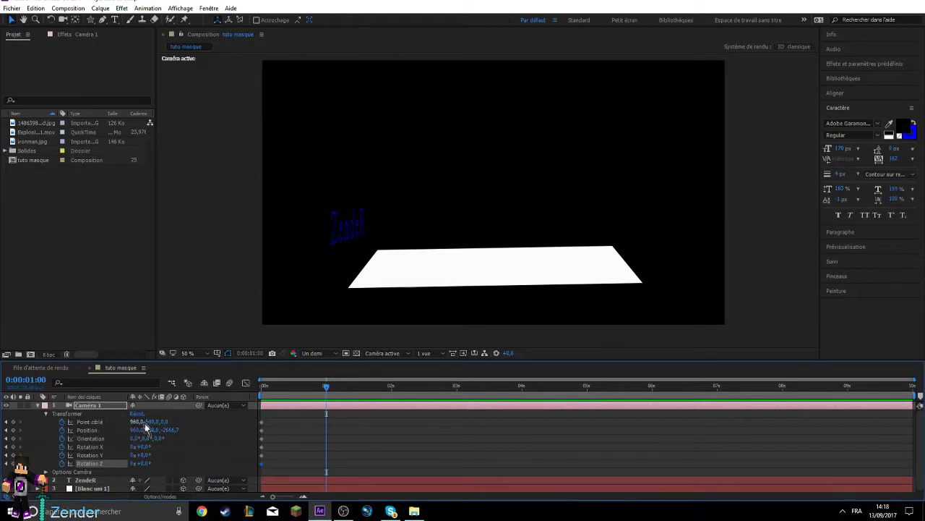
# Keyframe Caméra 1 closer to the floor at 1 s and turned +40° on Y at 2 s
pyautogui.moveTo(171, 429)
pyautogui.mouseDown()
pyautogui.moveTo(555, 453)
pyautogui.moveTo(292, 479)
pyautogui.mouseUp()
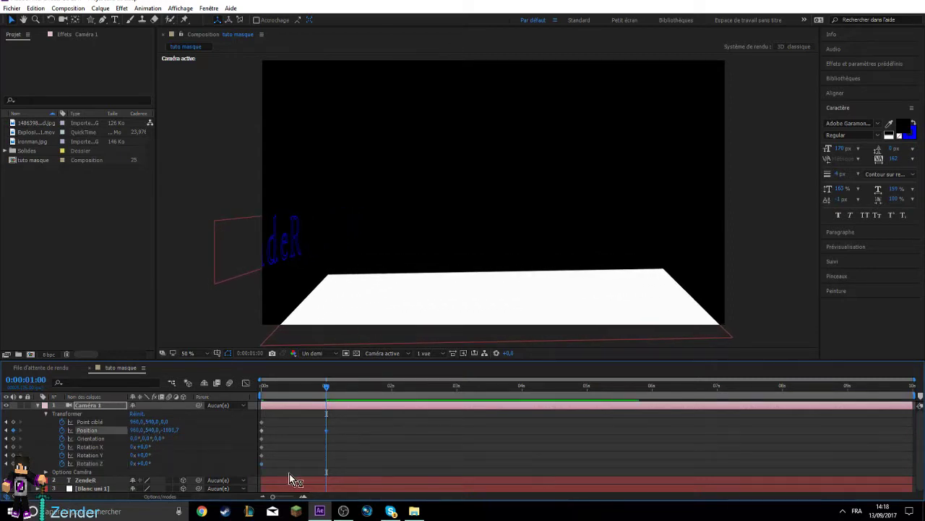
pyautogui.moveTo(173, 430); pyautogui.dragTo(749, 426)
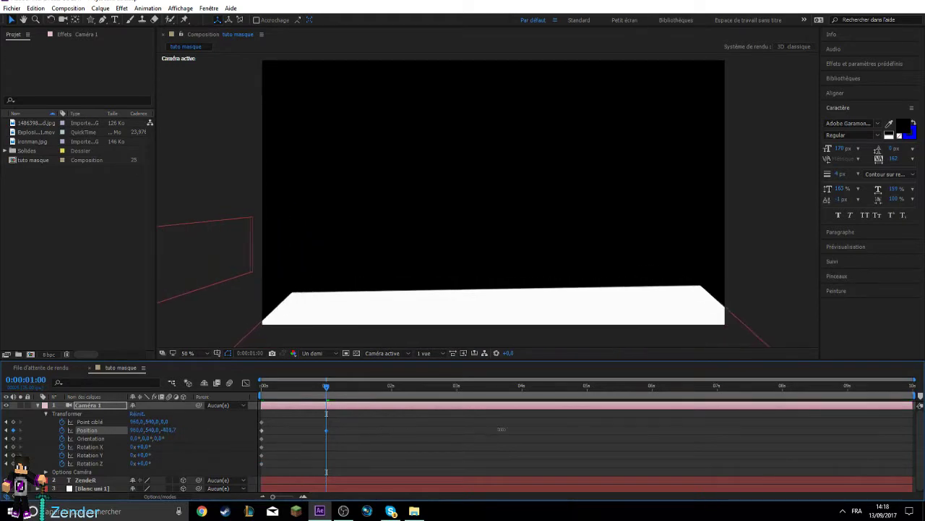
pyautogui.moveTo(748, 426); pyautogui.dragTo(563, 422)
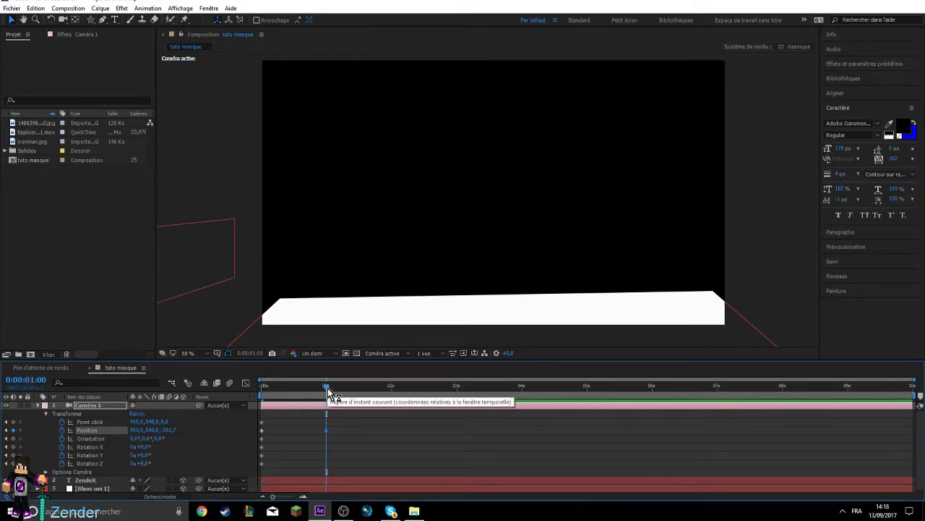
pyautogui.moveTo(326, 387); pyautogui.dragTo(394, 398)
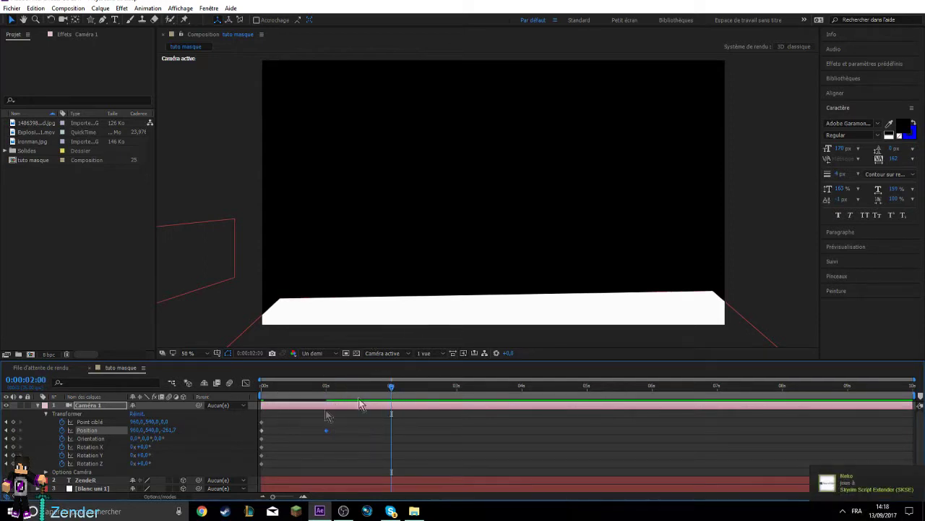
pyautogui.moveTo(147, 459)
pyautogui.mouseDown()
pyautogui.moveTo(132, 457)
pyautogui.moveTo(151, 459)
pyautogui.mouseUp()
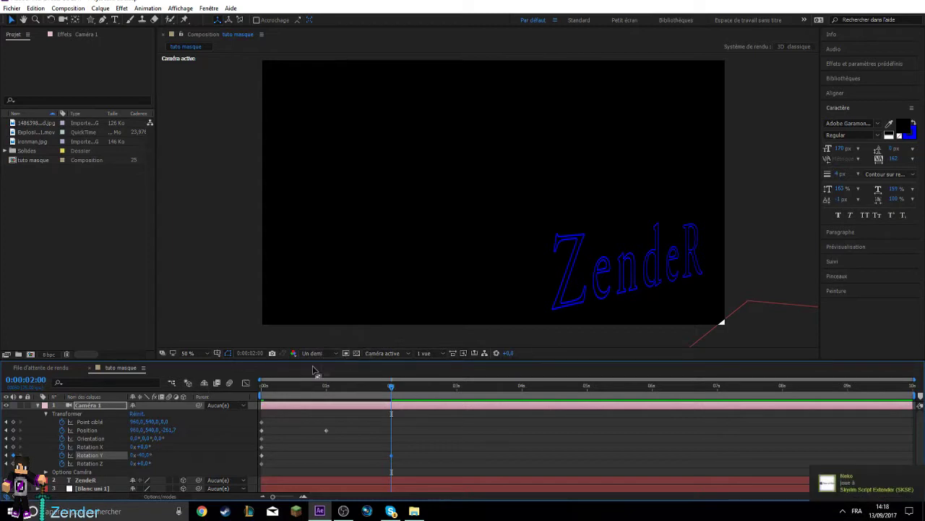
pyautogui.click(394, 356)
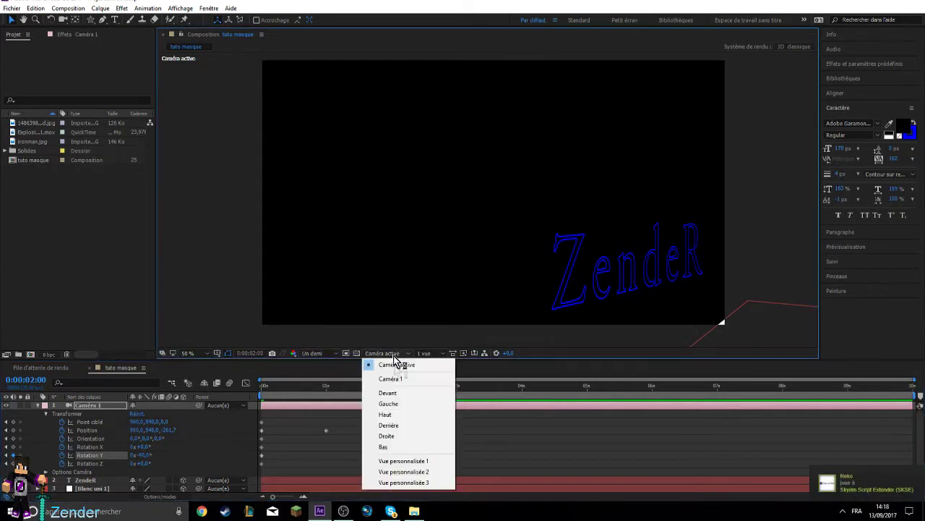
# Switch to the Top view, zoomed out to show Caméra 1's wireframe and framing
pyautogui.click(395, 418)
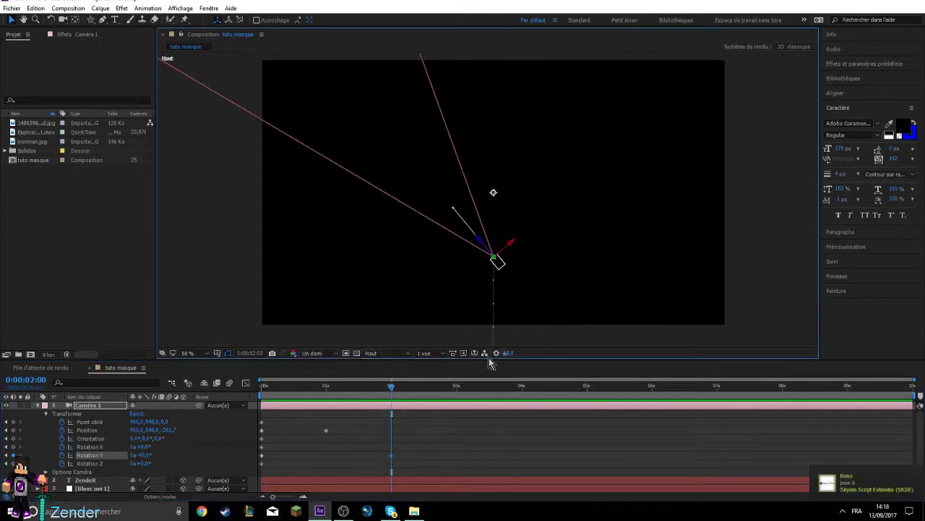
pyautogui.press('.')
pyautogui.press('.')
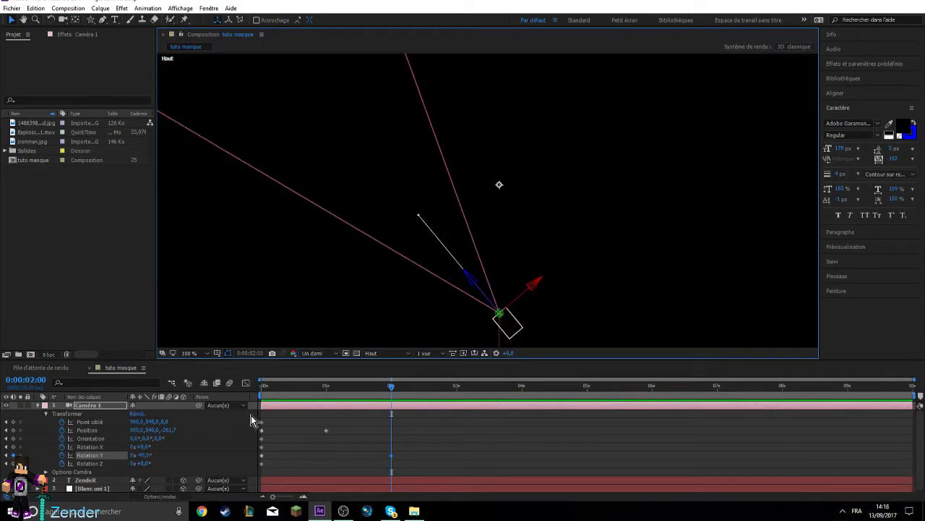
pyautogui.click(99, 480)
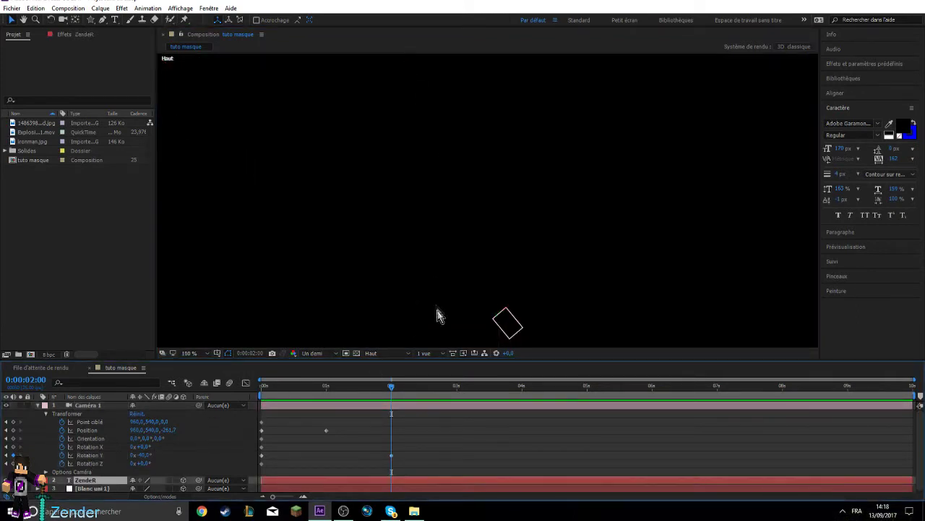
pyautogui.press(',')
pyautogui.press(',')
pyautogui.press(',')
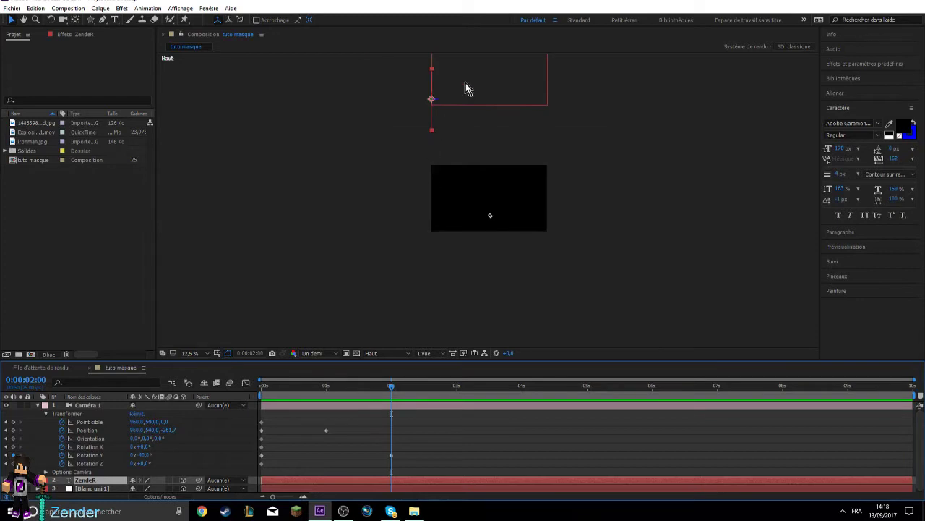
pyautogui.press(',')
pyautogui.scroll(1, 476, 155)
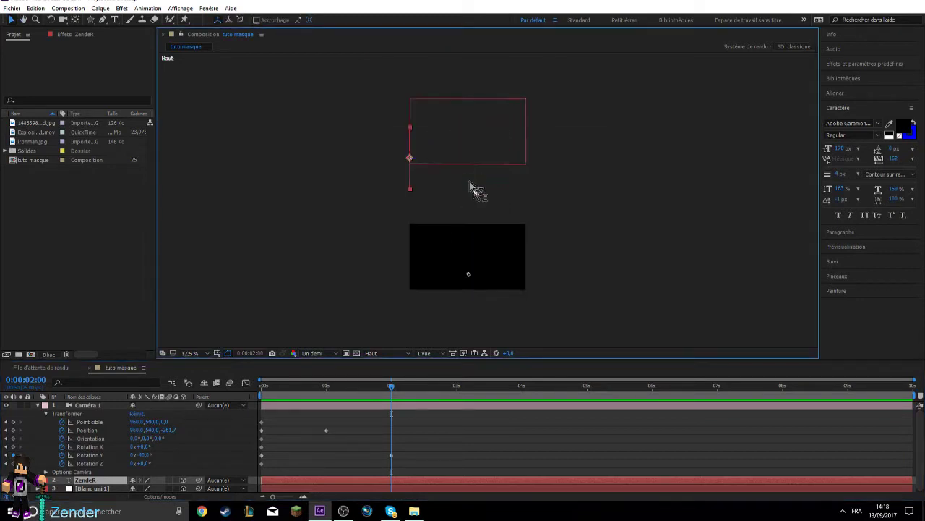
pyautogui.scroll(1, 480, 209)
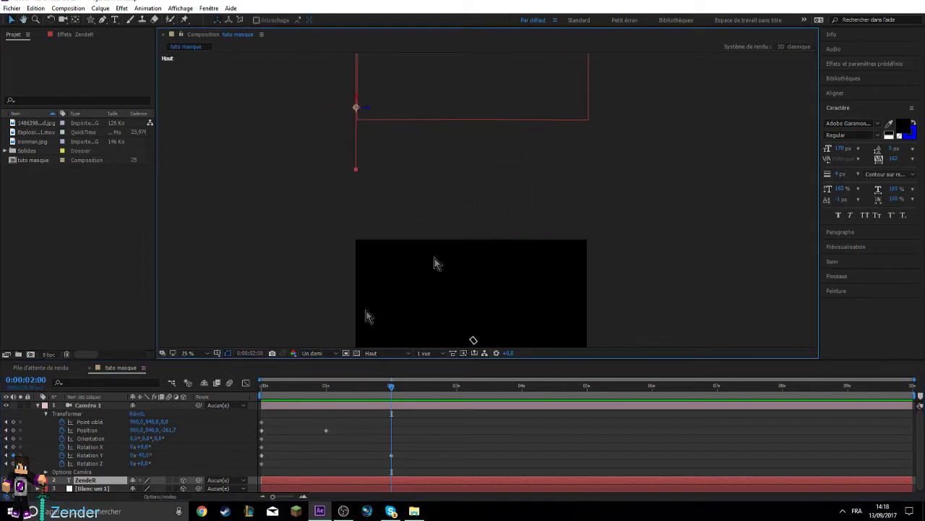
pyautogui.click(92, 405)
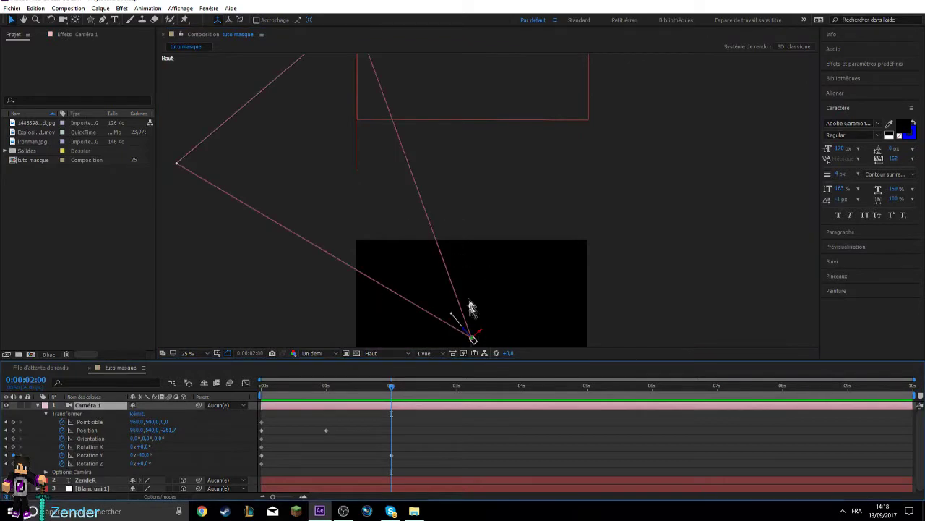
pyautogui.press(',')
pyautogui.moveTo(388, 386); pyautogui.dragTo(264, 402)
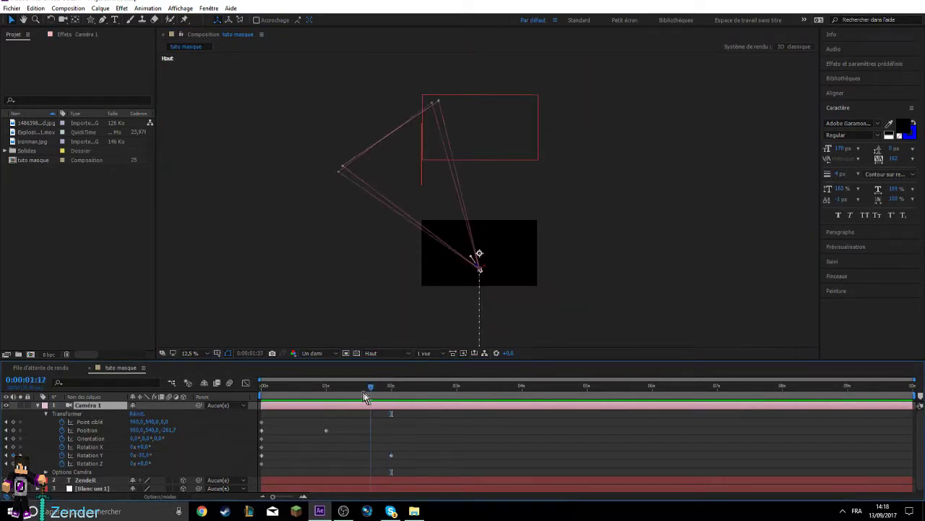
# Scrub between 1 s and the start to check the camera's pose
pyautogui.moveTo(264, 403); pyautogui.dragTo(327, 407)
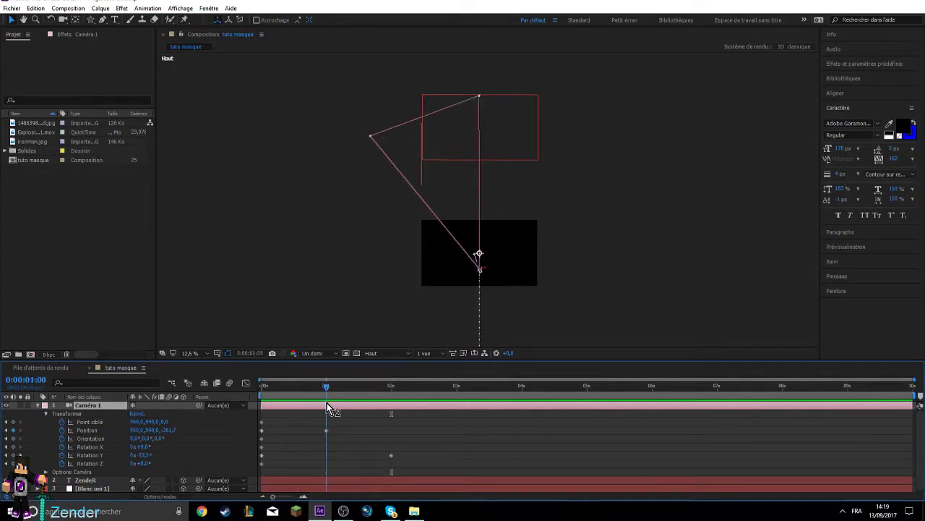
pyautogui.click(262, 432)
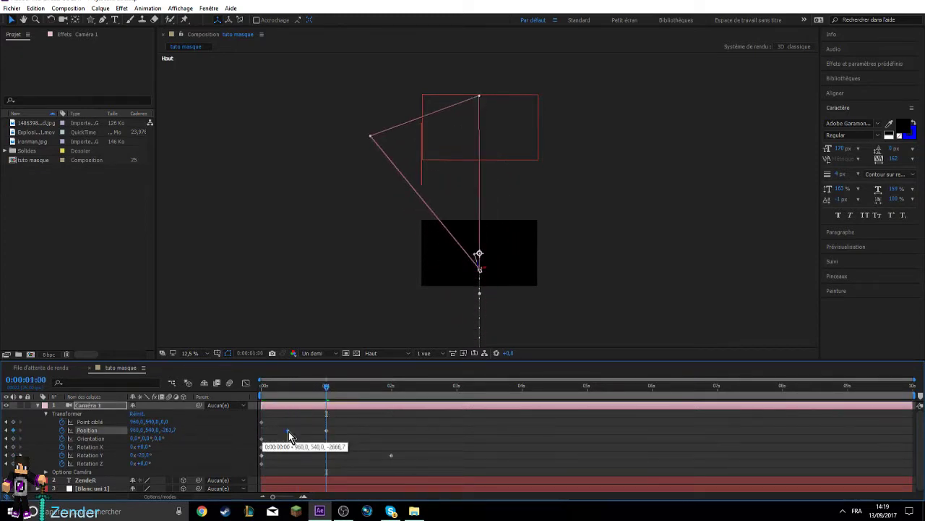
pyautogui.moveTo(326, 389)
pyautogui.mouseDown()
pyautogui.moveTo(255, 413)
pyautogui.moveTo(421, 417)
pyautogui.mouseUp()
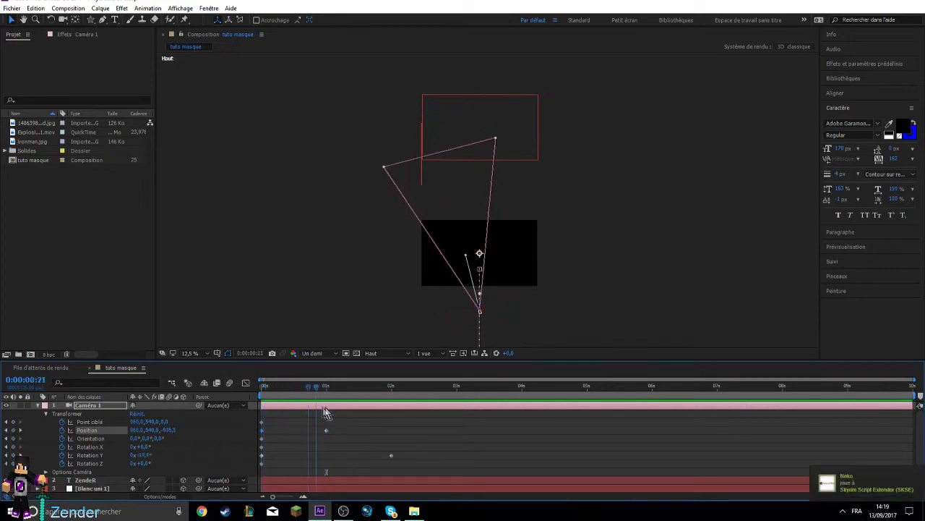
pyautogui.moveTo(422, 417); pyautogui.dragTo(257, 408)
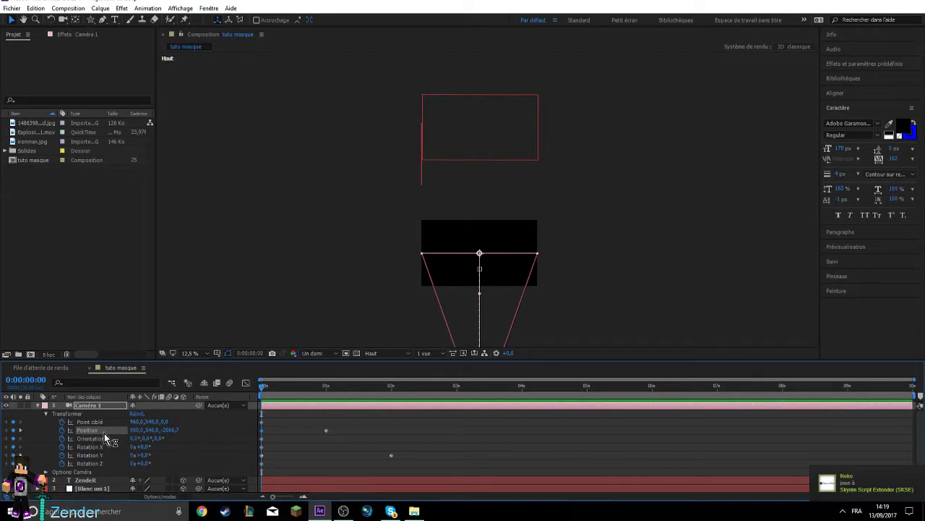
# Move Caméra 1's Y-rotation keyframe earlier to about 2 seconds
pyautogui.click(99, 453)
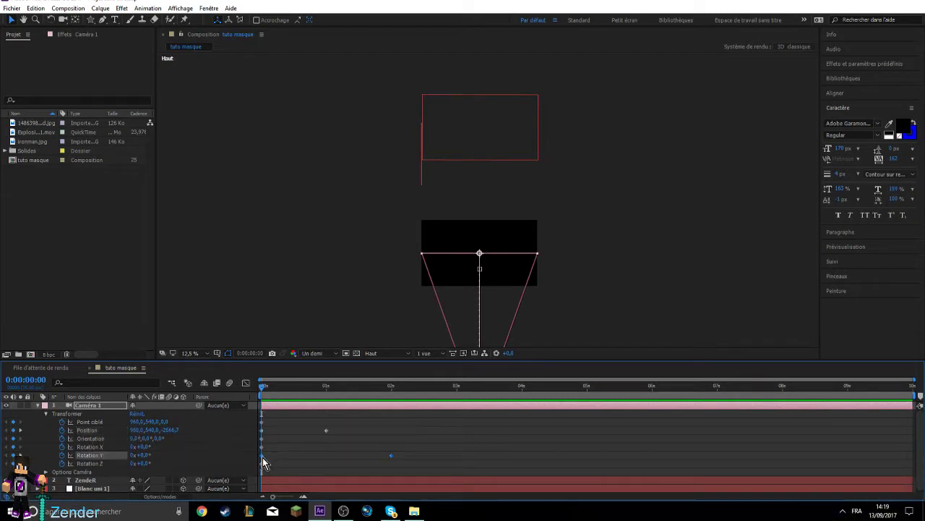
pyautogui.moveTo(390, 457); pyautogui.dragTo(295, 455)
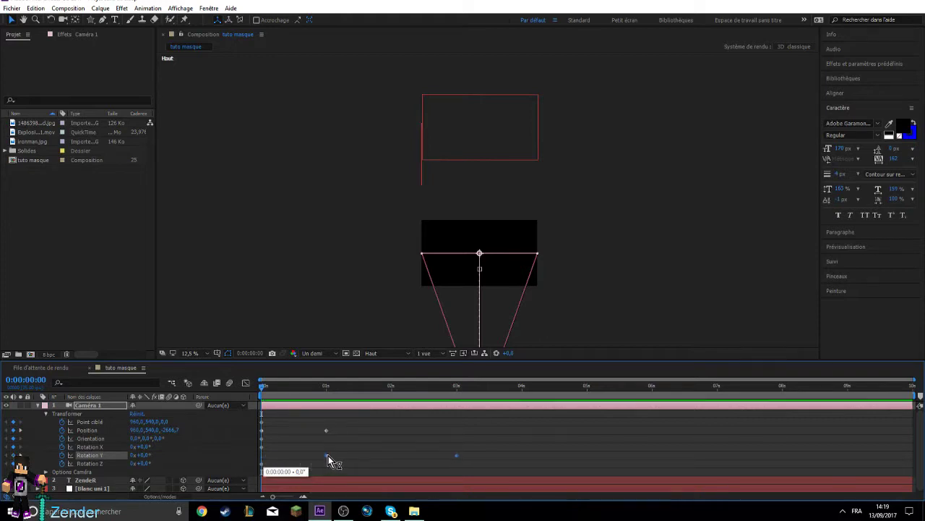
pyautogui.moveTo(321, 457); pyautogui.dragTo(328, 454)
pyautogui.click(330, 451)
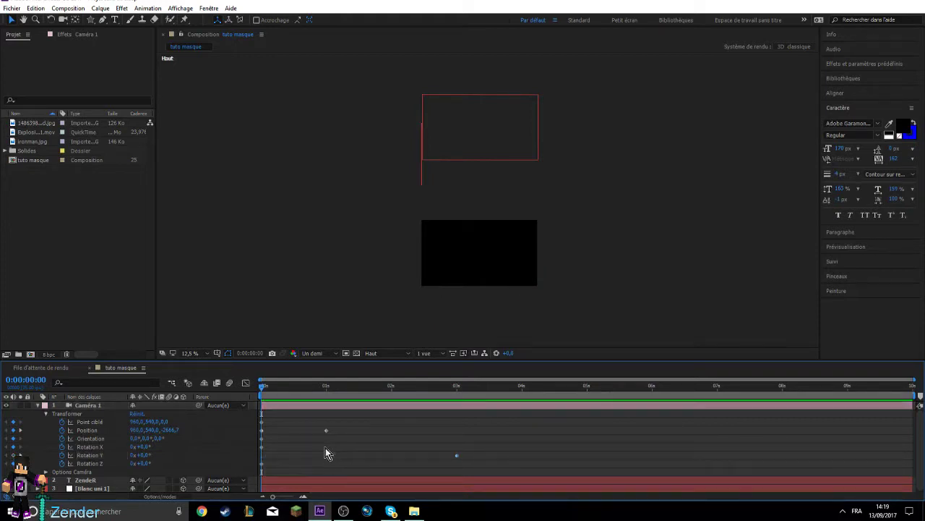
pyautogui.moveTo(454, 456); pyautogui.dragTo(394, 459)
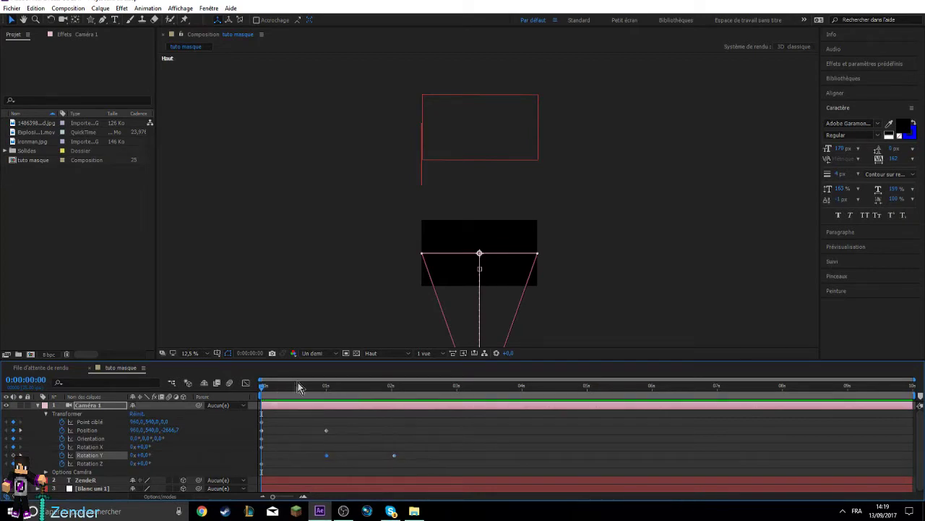
pyautogui.moveTo(262, 387)
pyautogui.mouseDown()
pyautogui.moveTo(392, 404)
pyautogui.moveTo(325, 407)
pyautogui.mouseUp()
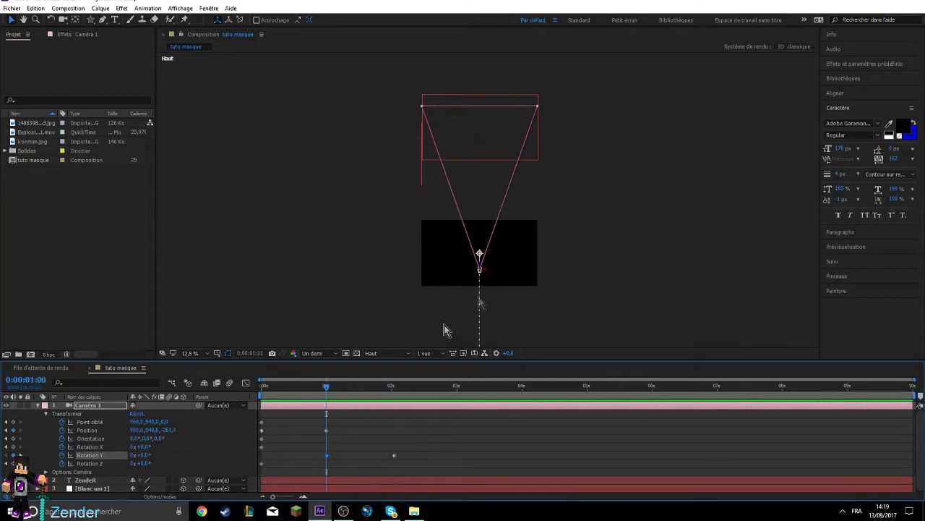
# In the Top view, push the camera and its point of interest forward at 1 s
pyautogui.press('.')
pyautogui.moveTo(465, 196); pyautogui.dragTo(470, 140)
pyautogui.moveTo(548, 253)
pyautogui.mouseDown()
pyautogui.moveTo(536, 342)
pyautogui.moveTo(542, 403)
pyautogui.mouseUp()
pyautogui.moveTo(467, 266); pyautogui.dragTo(466, 247)
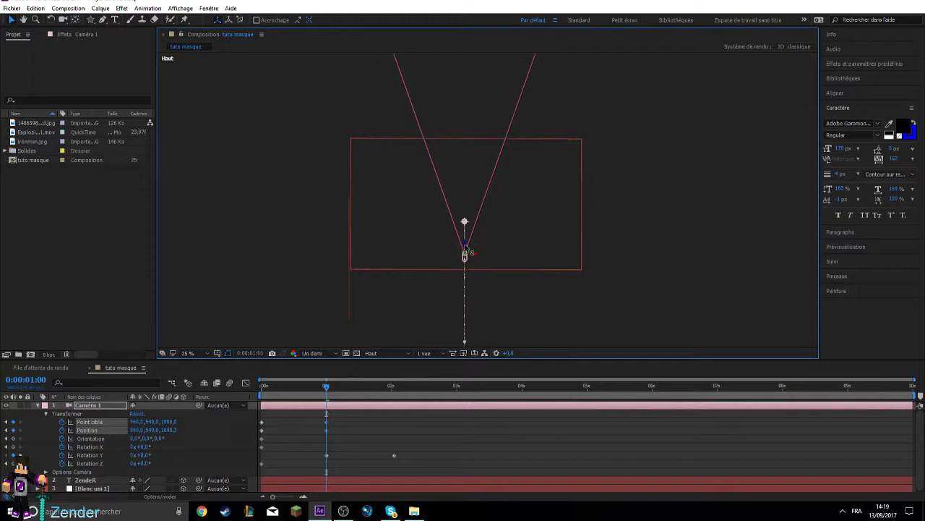
# At about 2 s, enter a new Y-rotation value turning the camera toward ZendeR
pyautogui.moveTo(327, 385)
pyautogui.mouseDown()
pyautogui.moveTo(427, 393)
pyautogui.moveTo(397, 405)
pyautogui.mouseUp()
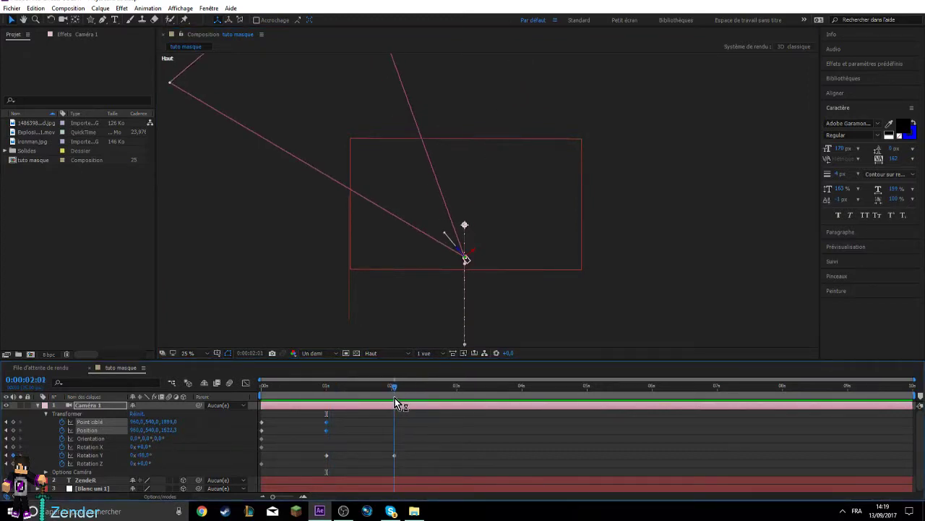
pyautogui.moveTo(144, 455); pyautogui.dragTo(122, 456)
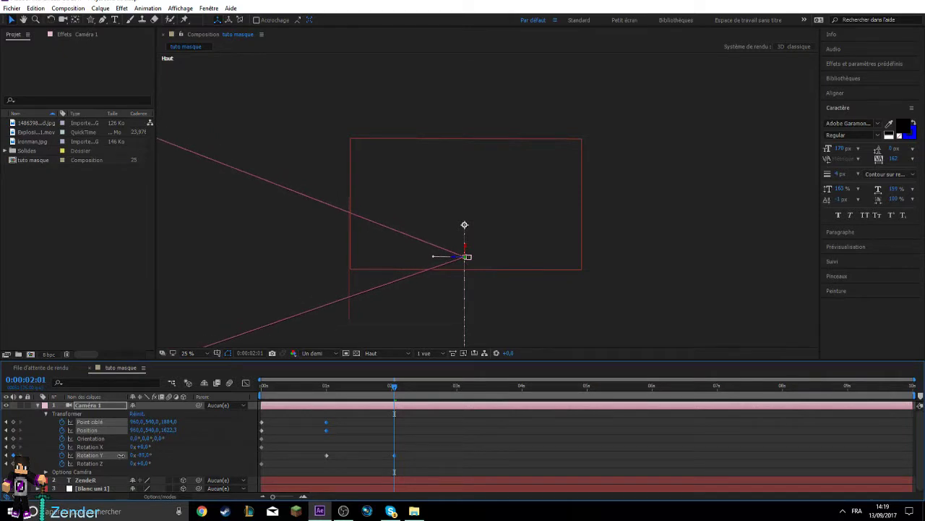
pyautogui.moveTo(121, 454); pyautogui.dragTo(124, 456)
pyautogui.click(144, 455)
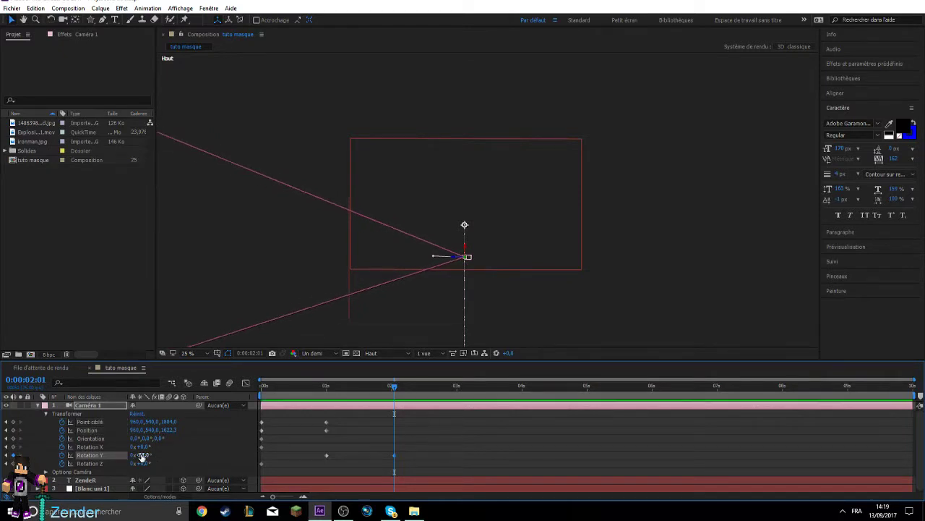
pyautogui.write('-90')
pyautogui.press('Return')
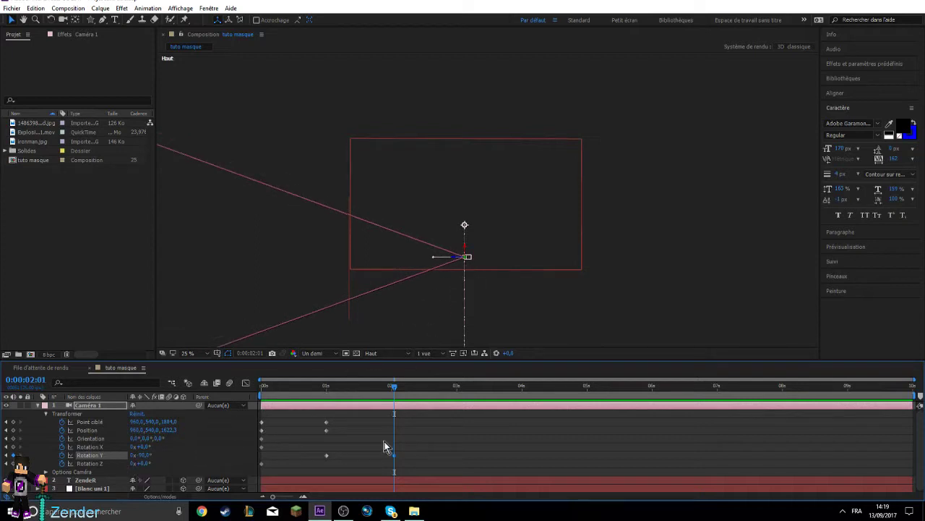
pyautogui.click(556, 265)
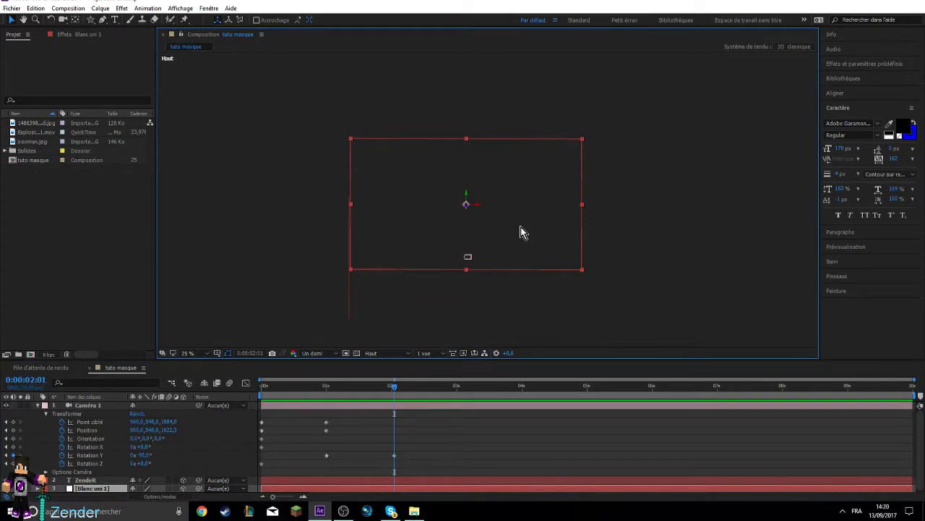
# Nudge the floor solid and ZendeR left, then zoom in on the Active Camera view
pyautogui.moveTo(521, 229); pyautogui.dragTo(506, 230)
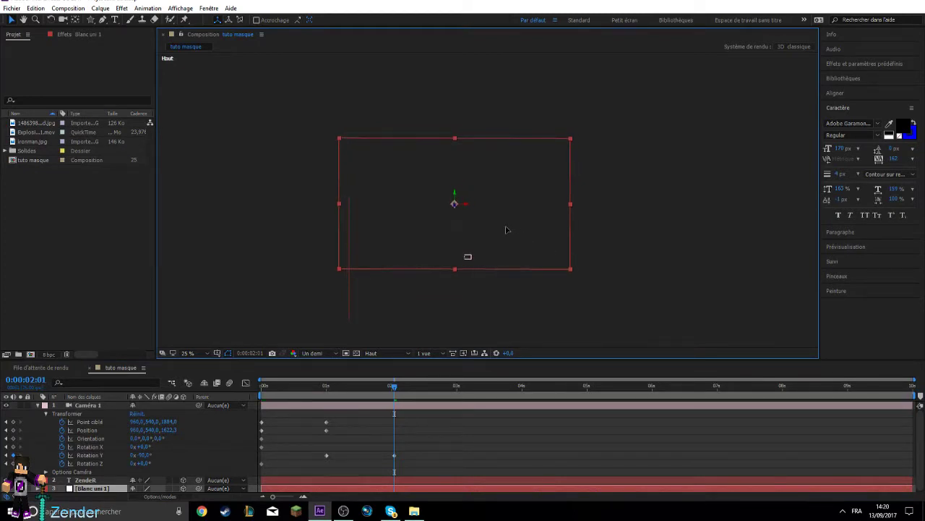
pyautogui.click(349, 293)
pyautogui.moveTo(362, 260); pyautogui.dragTo(344, 260)
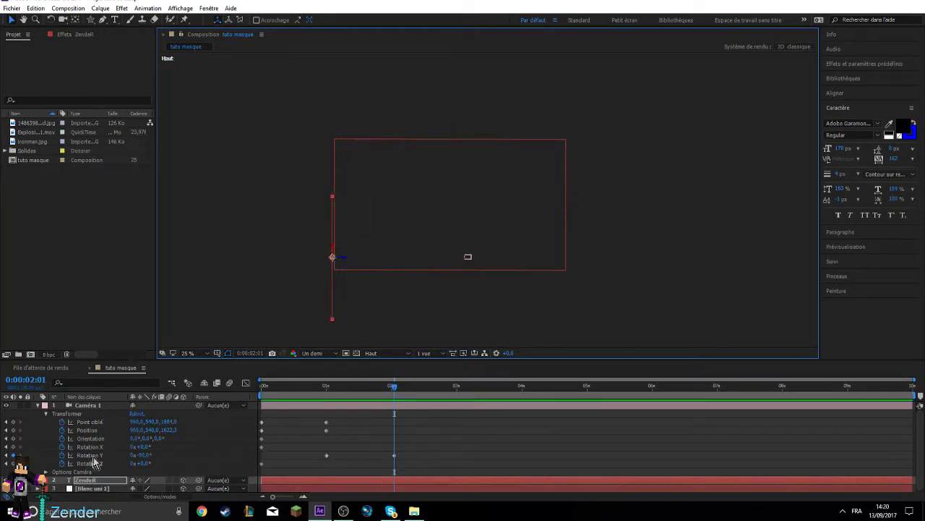
pyautogui.click(380, 353)
pyautogui.click(418, 365)
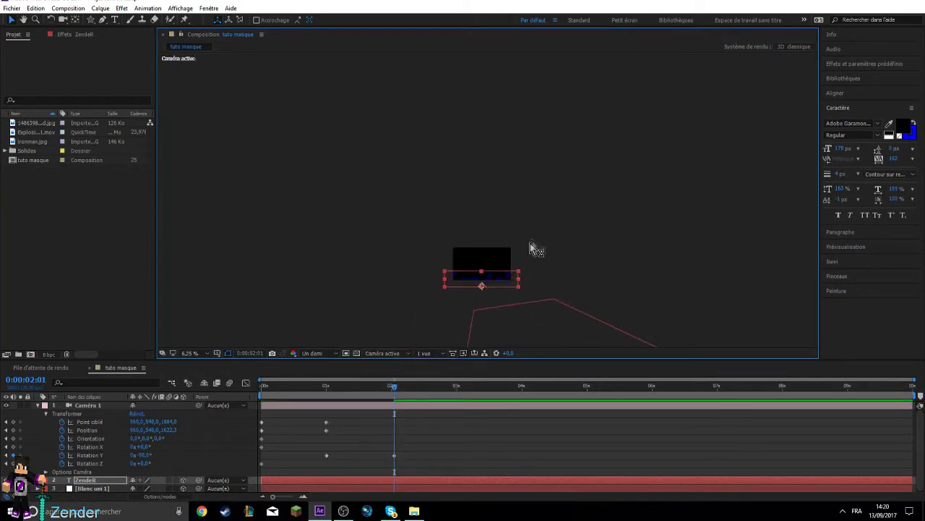
pyautogui.scroll(4, 538, 188)
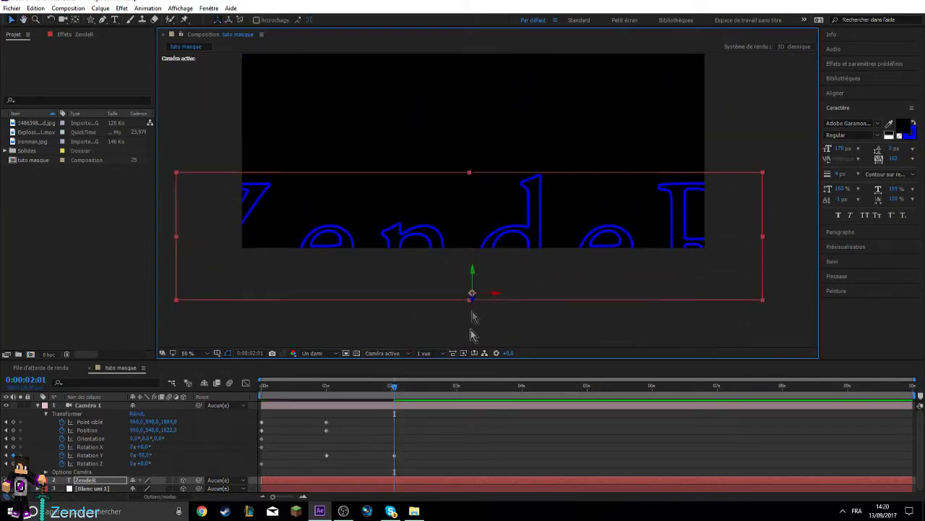
# At the end of the move, centre ZendeR in the camera's frame, then return to 0 s
pyautogui.moveTo(396, 390); pyautogui.dragTo(204, 403)
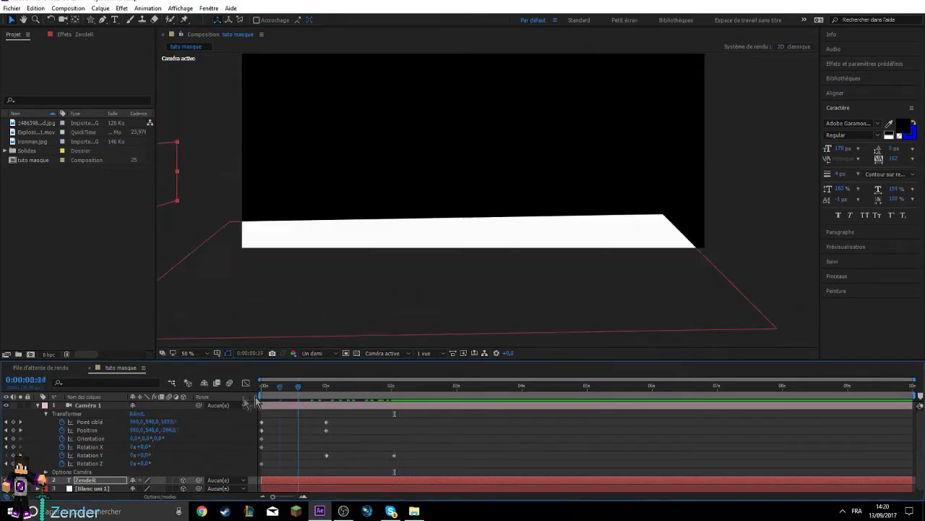
pyautogui.moveTo(262, 394); pyautogui.dragTo(434, 395)
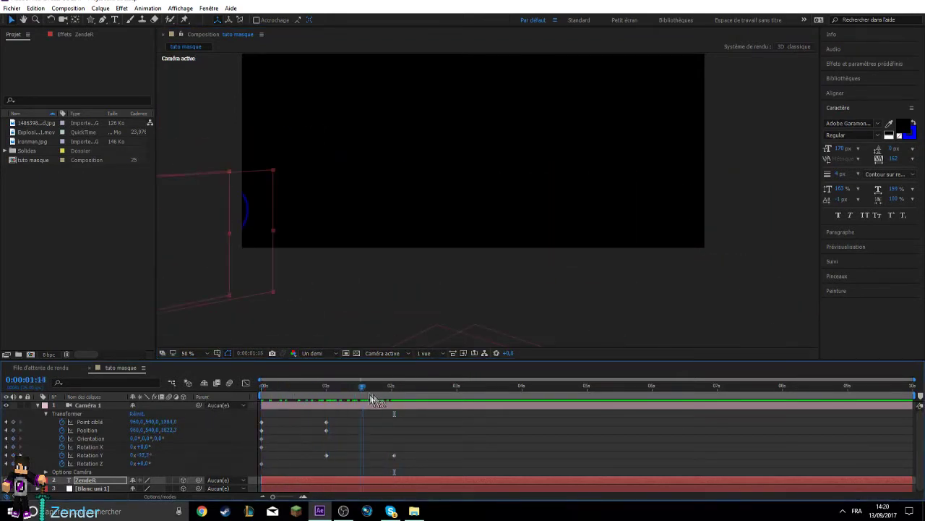
pyautogui.moveTo(476, 271)
pyautogui.mouseDown()
pyautogui.moveTo(477, 237)
pyautogui.moveTo(479, 244)
pyautogui.mouseUp()
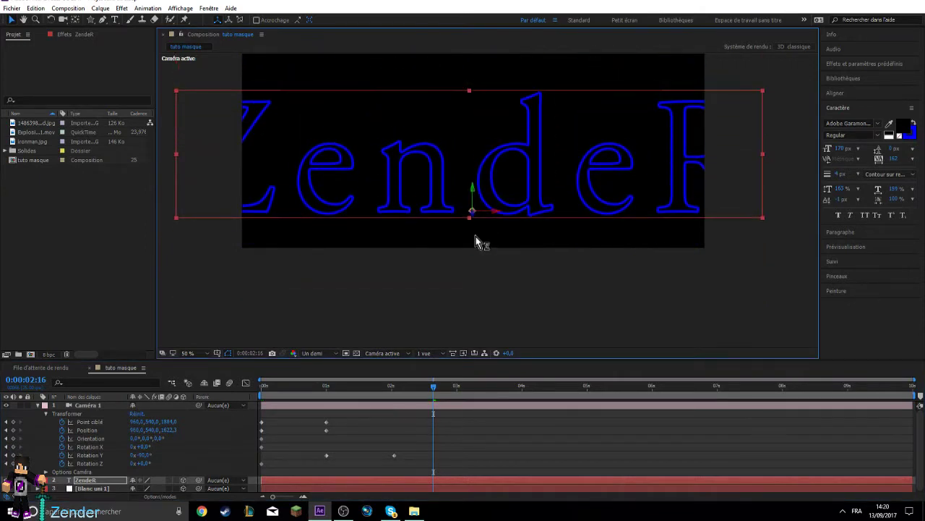
pyautogui.moveTo(473, 213)
pyautogui.mouseDown()
pyautogui.moveTo(470, 142)
pyautogui.moveTo(448, 77)
pyautogui.mouseUp()
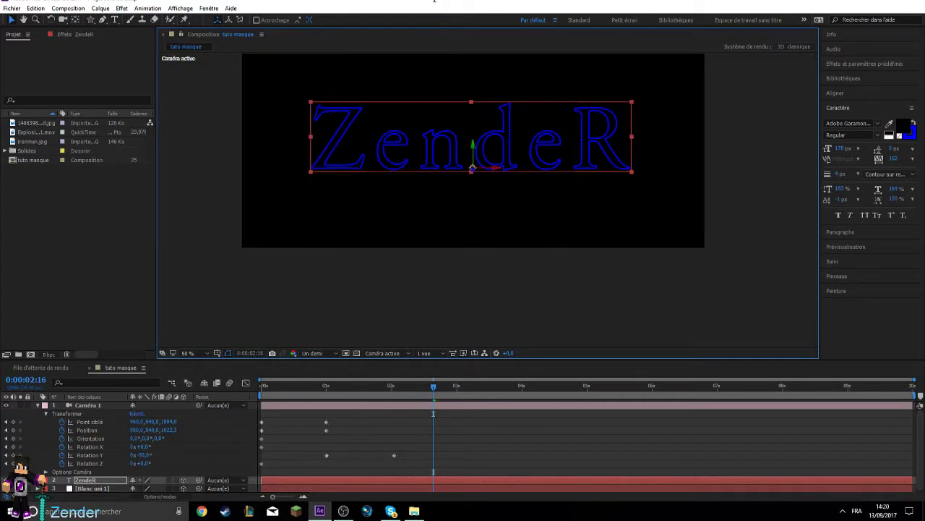
pyautogui.click(453, 354)
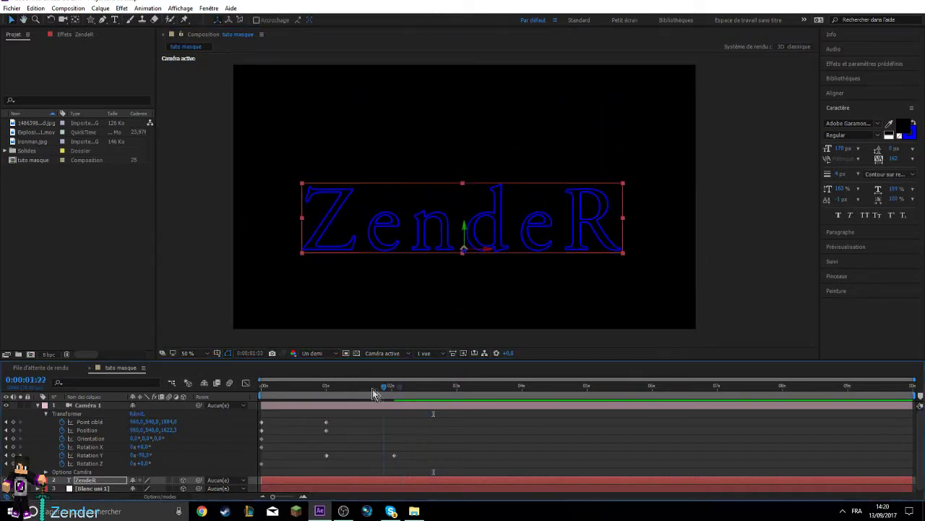
pyautogui.moveTo(433, 387); pyautogui.dragTo(293, 397)
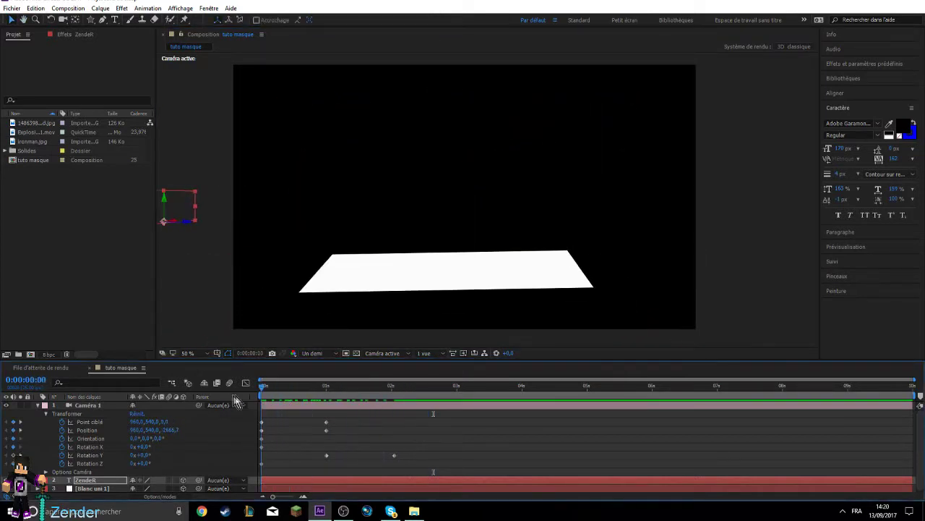
pyautogui.moveTo(293, 397); pyautogui.dragTo(246, 412)
pyautogui.click(858, 250)
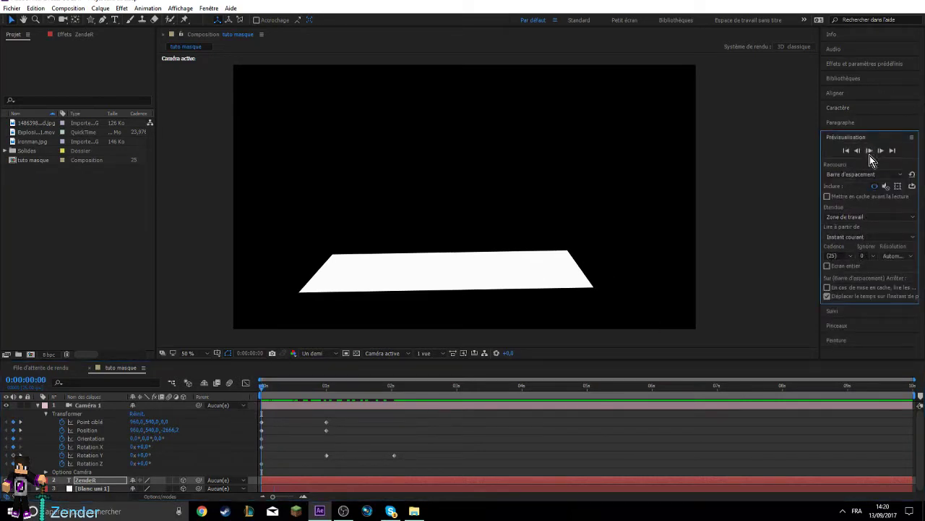
# Preview the camera animation from 0 s and stop once ZendeR is framed
pyautogui.click(870, 153)
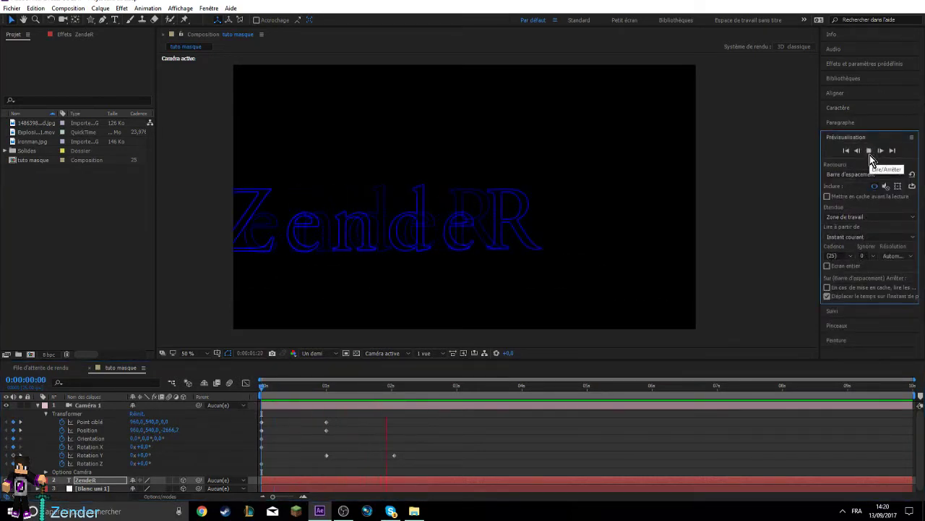
pyautogui.click(869, 153)
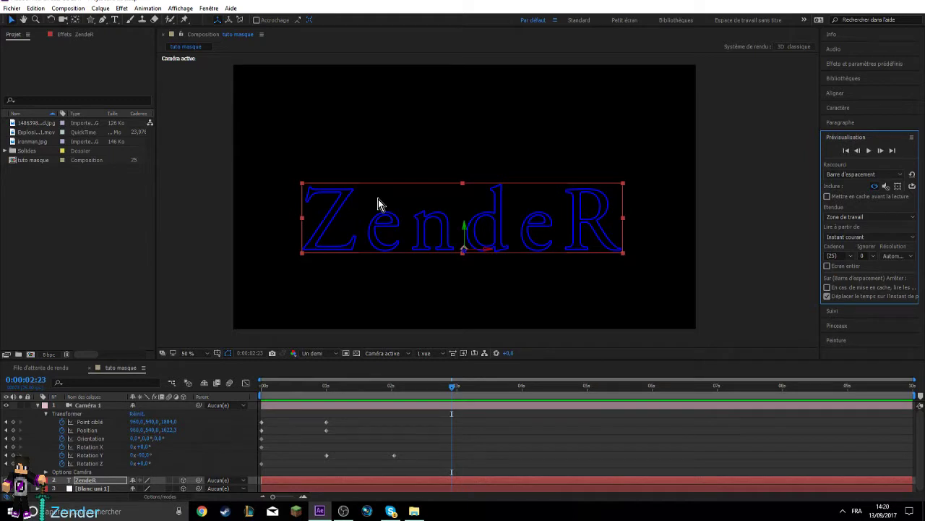
pyautogui.hotkey('ctrl', 'alt', 'shift', 'l')
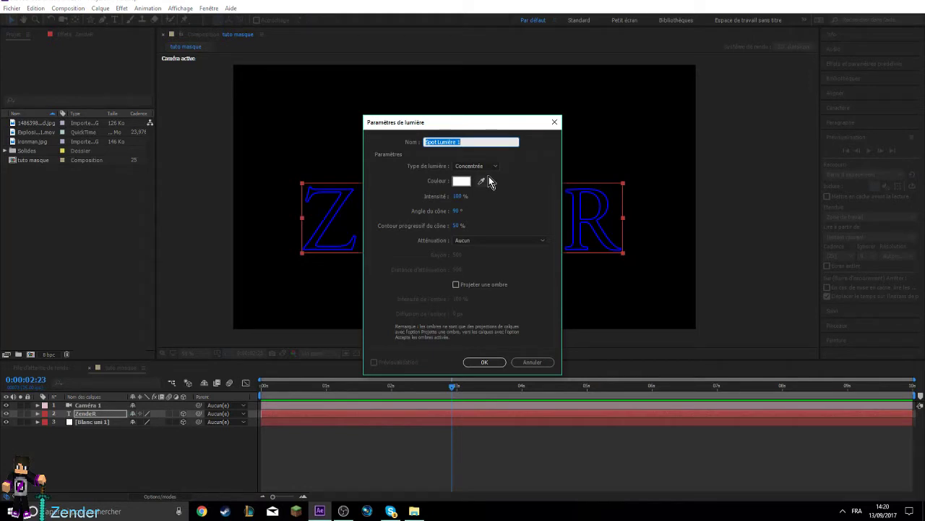
# Add the Spot Lumière 1 light and switch the viewer to the top (Haut) view
pyautogui.press('Return')
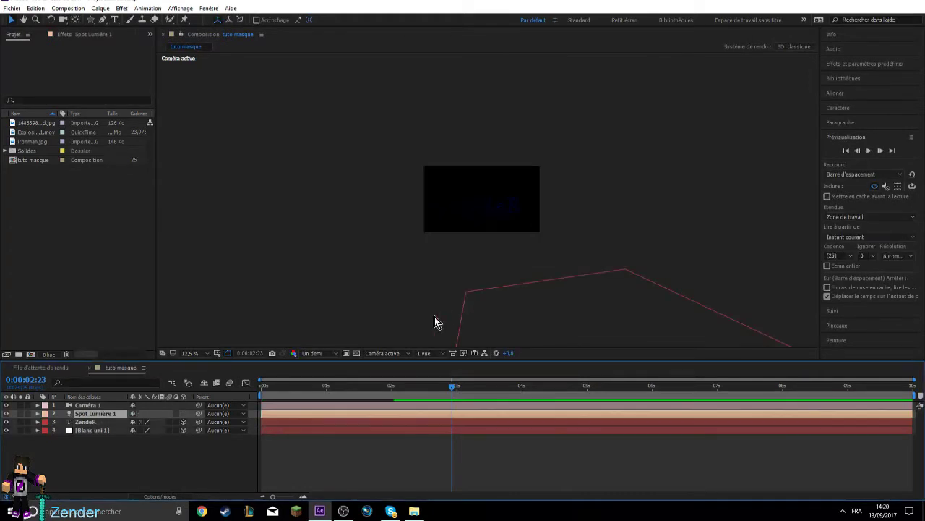
pyautogui.scroll(-4, 545, 244)
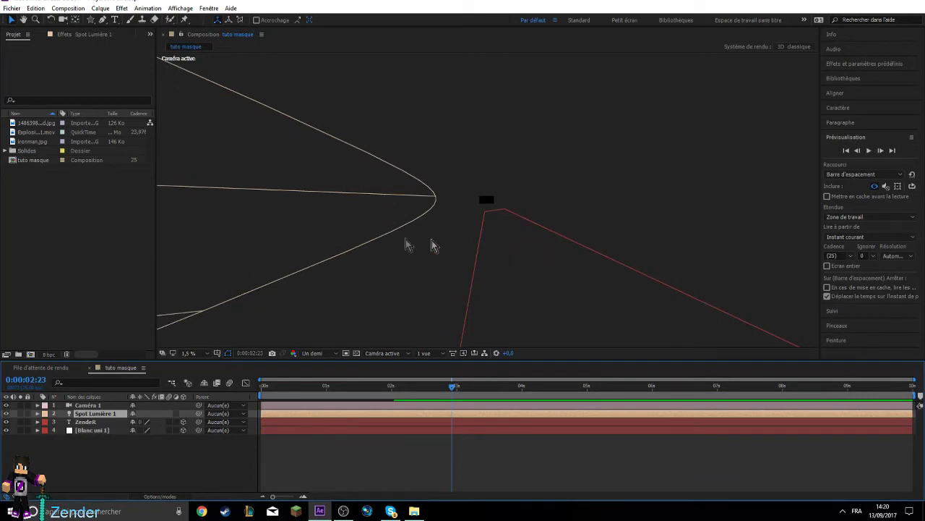
pyautogui.click(385, 353)
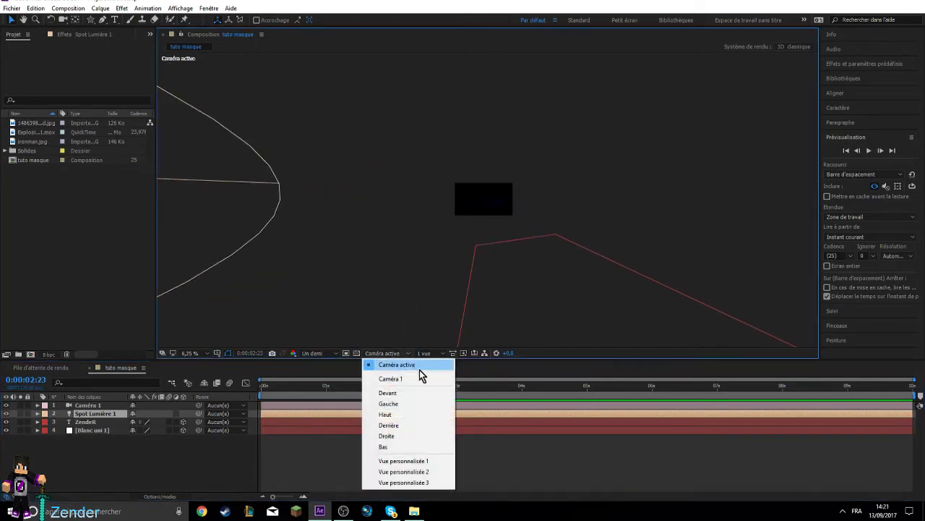
pyautogui.click(397, 417)
# Frame the light in the top view and expand the Spot Lumière 1 layer
pyautogui.scroll(1, 511, 208)
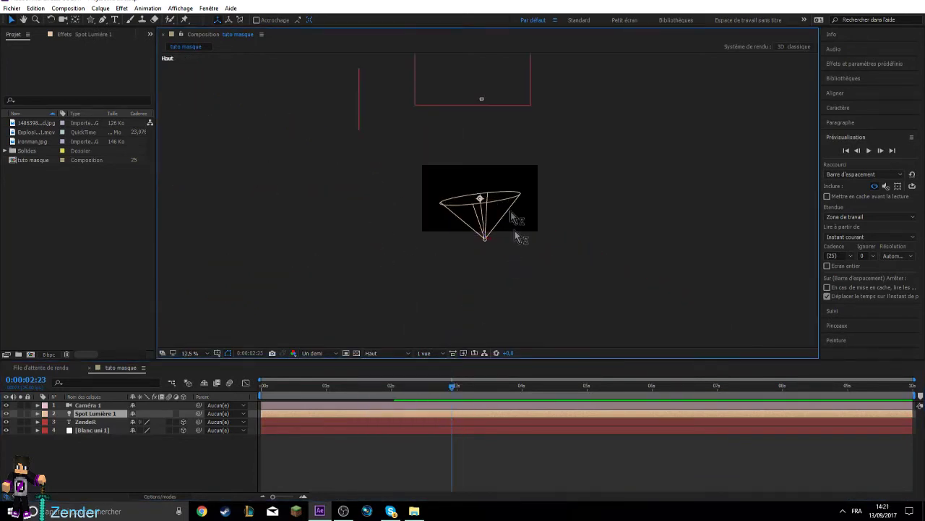
pyautogui.scroll(1, 483, 251)
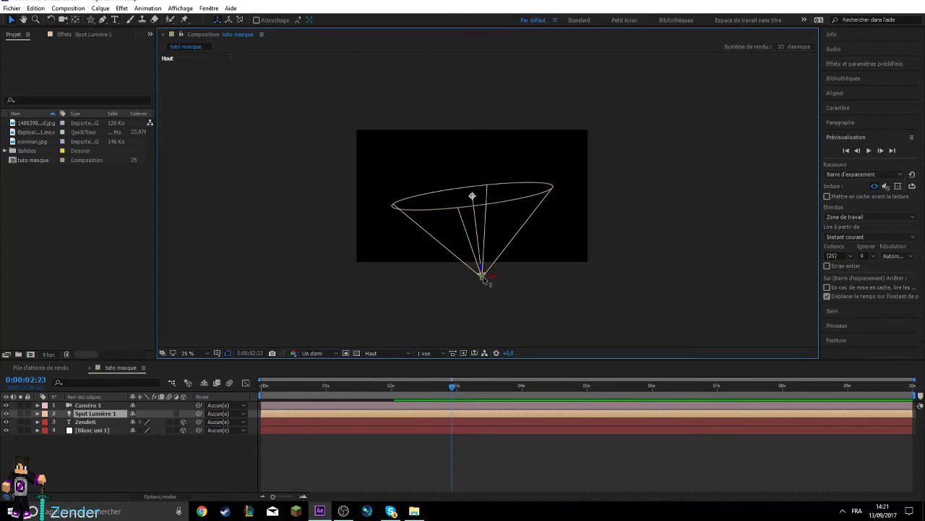
pyautogui.scroll(-1, 527, 157)
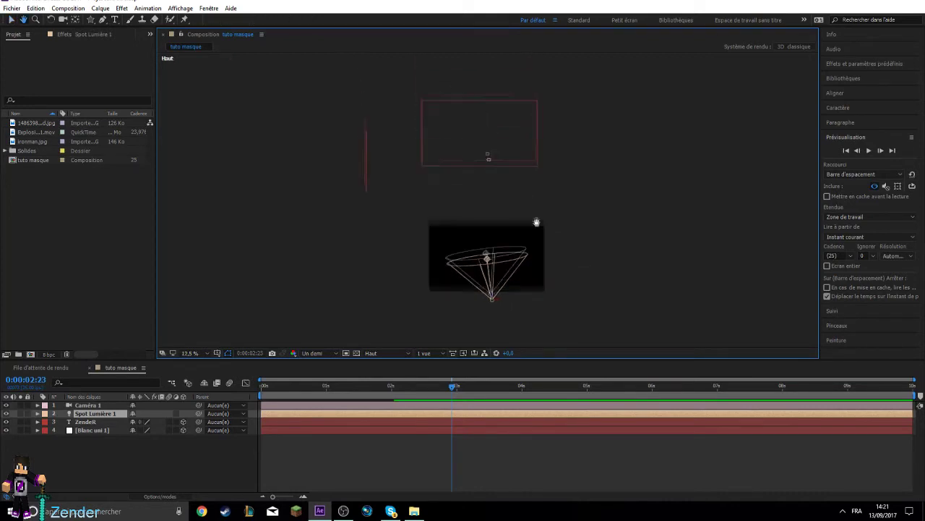
pyautogui.moveTo(495, 301)
pyautogui.mouseDown()
pyautogui.moveTo(476, 186)
pyautogui.moveTo(624, 324)
pyautogui.mouseUp()
pyautogui.scroll(2, 489, 192)
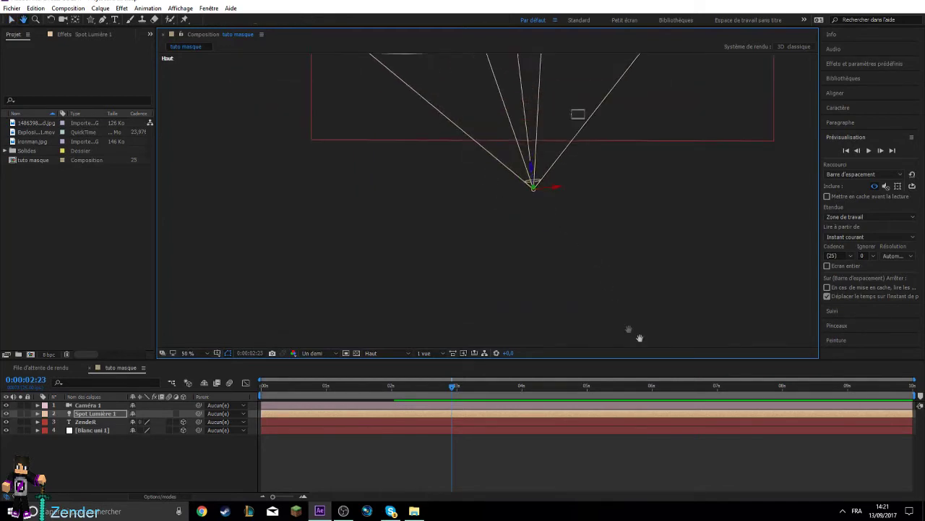
pyautogui.scroll(-1, 545, 315)
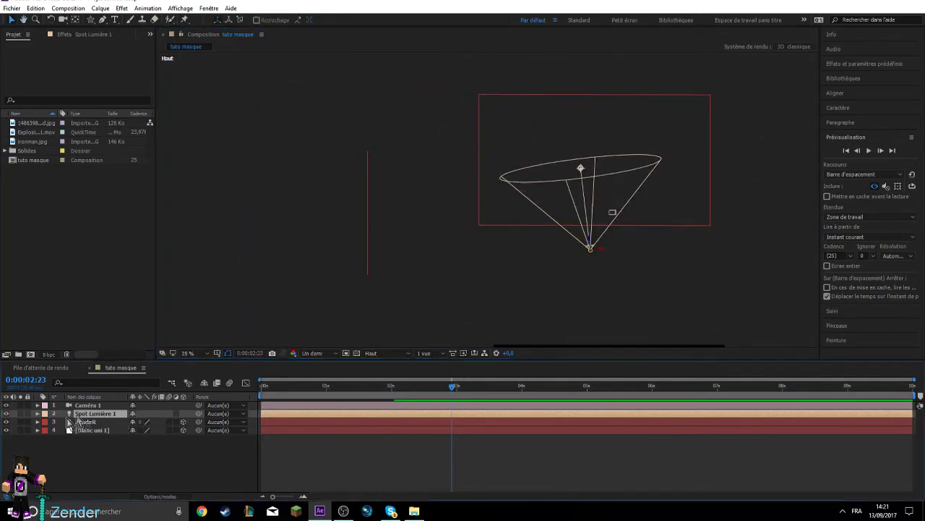
pyautogui.click(37, 413)
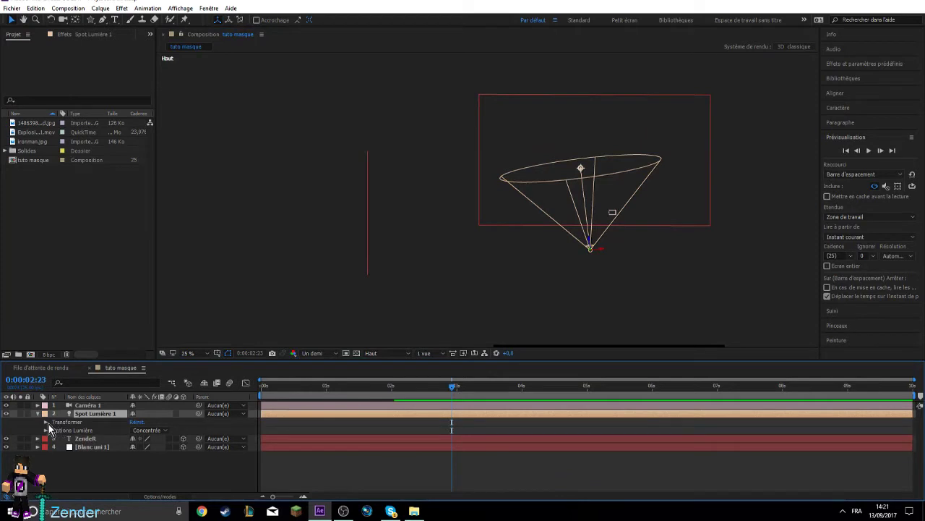
# Rotate Spot Lumière 1 to Y −54.9° and view through the active camera
pyautogui.click(47, 422)
pyautogui.moveTo(144, 463); pyautogui.dragTo(93, 456)
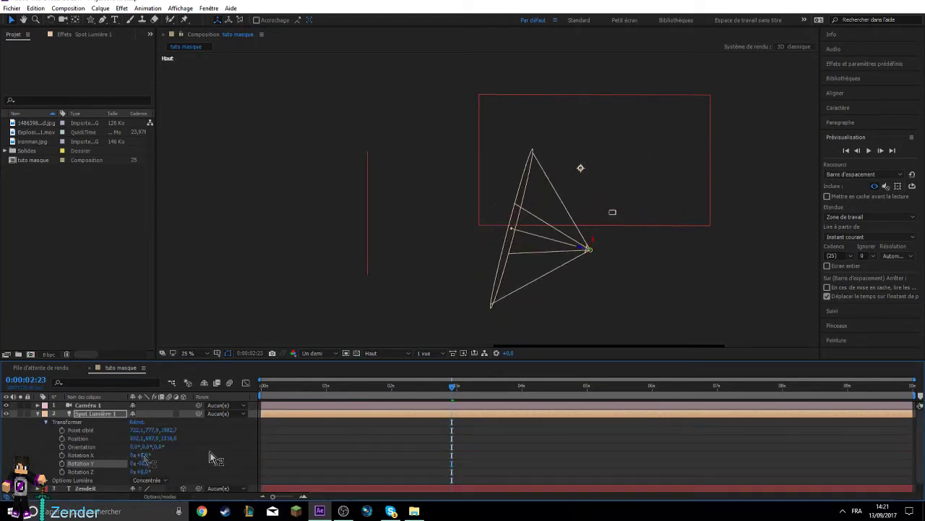
pyautogui.click(390, 354)
pyautogui.click(397, 364)
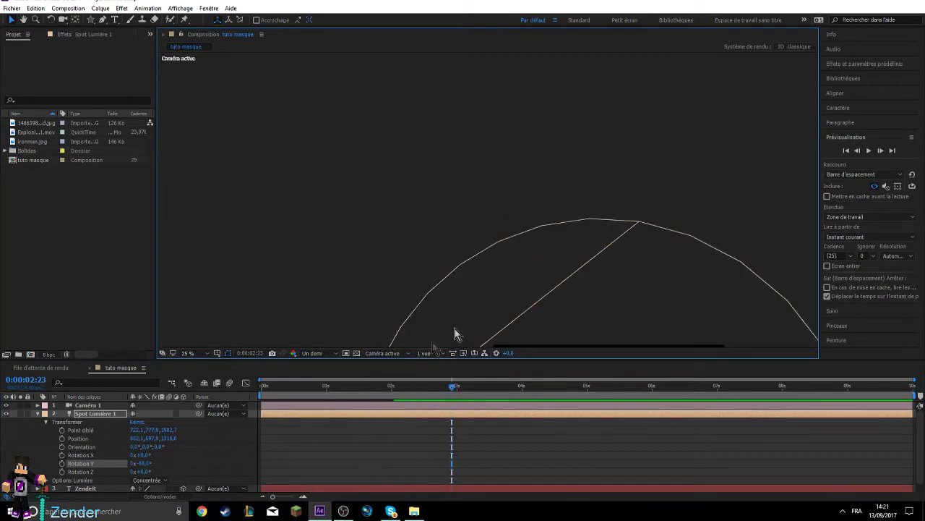
pyautogui.scroll(2, 557, 192)
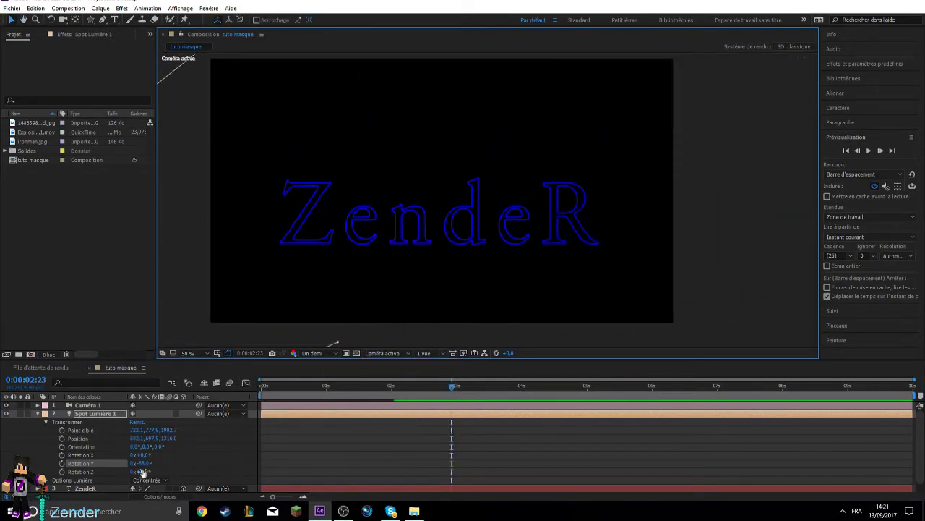
# Rotate the spot light to Z +124° and X +25°, zoom out, and return to 0:00:00:00
pyautogui.moveTo(145, 466)
pyautogui.mouseDown()
pyautogui.moveTo(125, 460)
pyautogui.moveTo(152, 458)
pyautogui.mouseUp()
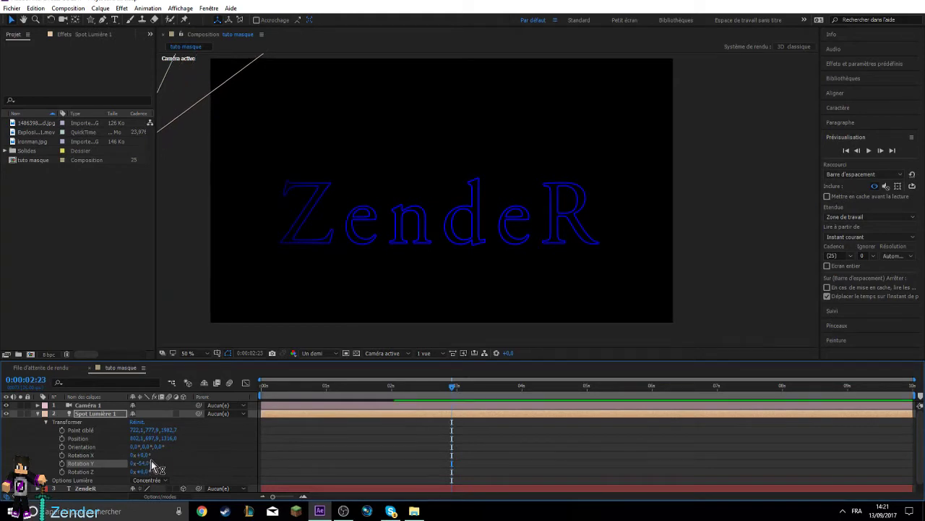
pyautogui.moveTo(141, 472); pyautogui.dragTo(195, 476)
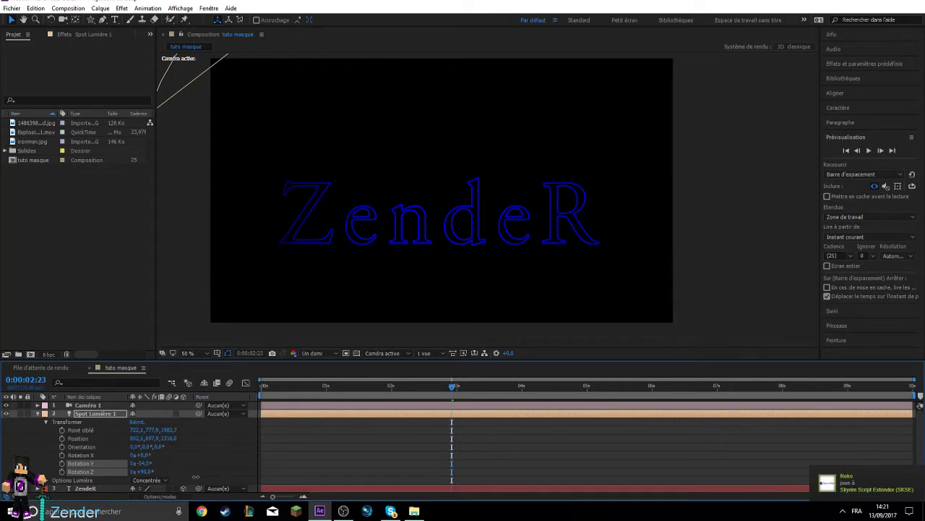
pyautogui.moveTo(195, 477); pyautogui.dragTo(210, 476)
pyautogui.moveTo(141, 455); pyautogui.dragTo(206, 454)
pyautogui.moveTo(213, 455)
pyautogui.mouseDown()
pyautogui.moveTo(103, 463)
pyautogui.moveTo(154, 453)
pyautogui.mouseUp()
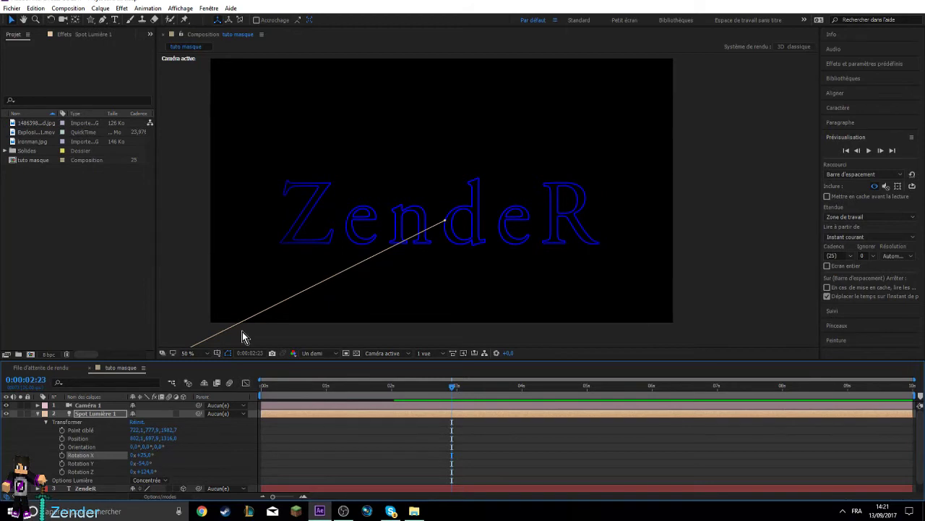
pyautogui.press(',')
pyautogui.press(',')
pyautogui.press(',')
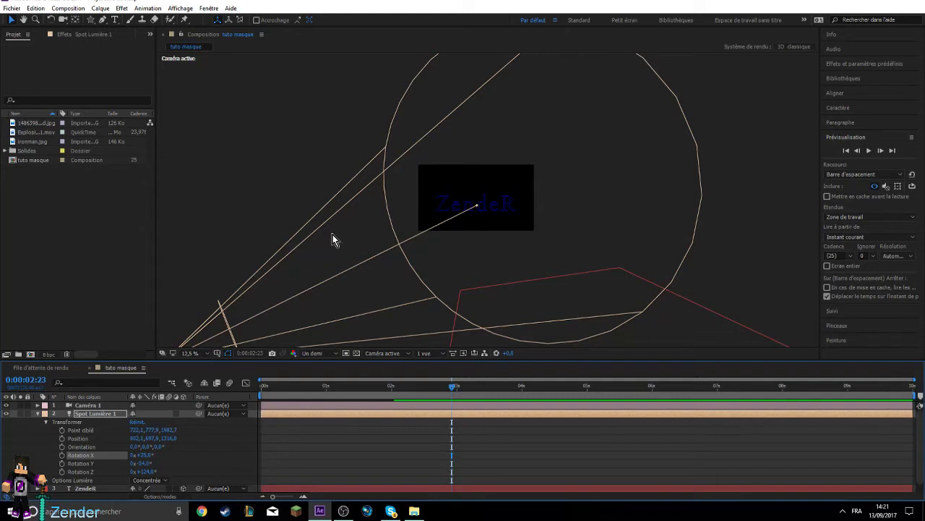
pyautogui.scroll(2, 471, 206)
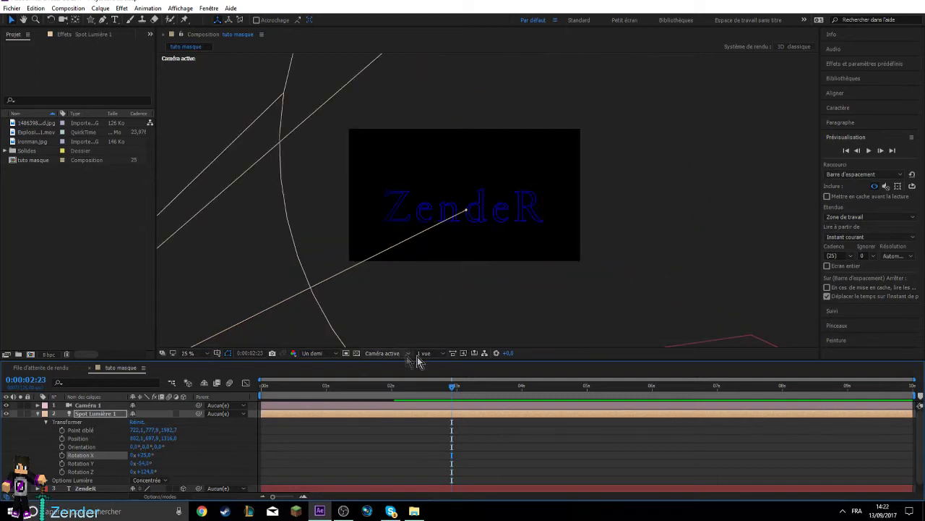
pyautogui.click(263, 386)
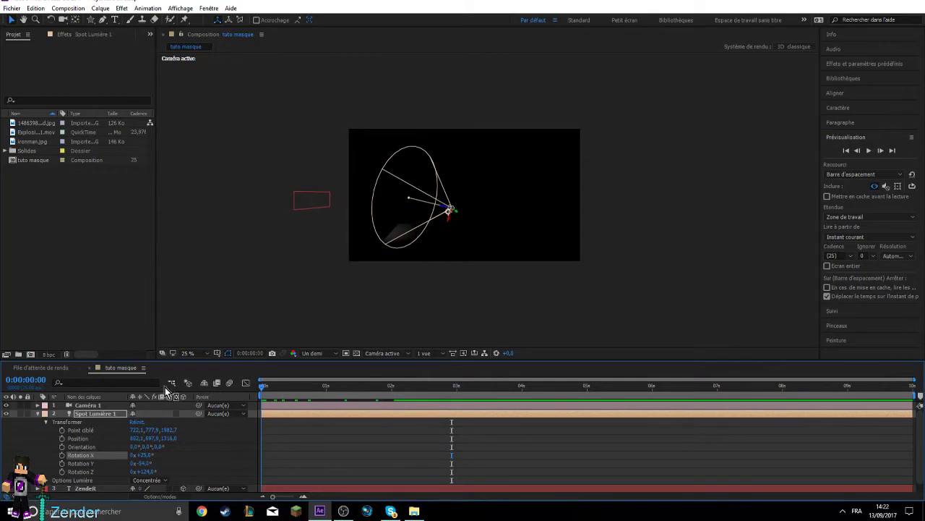
# Preview the animation and zoom the view in on the floor
pyautogui.moveTo(266, 394); pyautogui.dragTo(205, 401)
pyautogui.click(81, 479)
pyautogui.click(87, 488)
pyautogui.click(407, 240)
pyautogui.press('.')
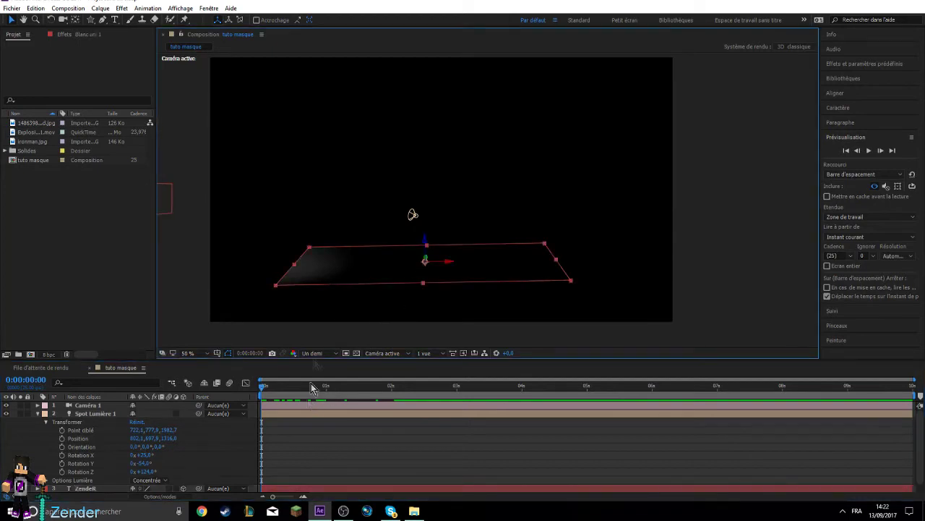
# Reposition the spot light above the floor and rotate it to Z 329°
pyautogui.click(69, 415)
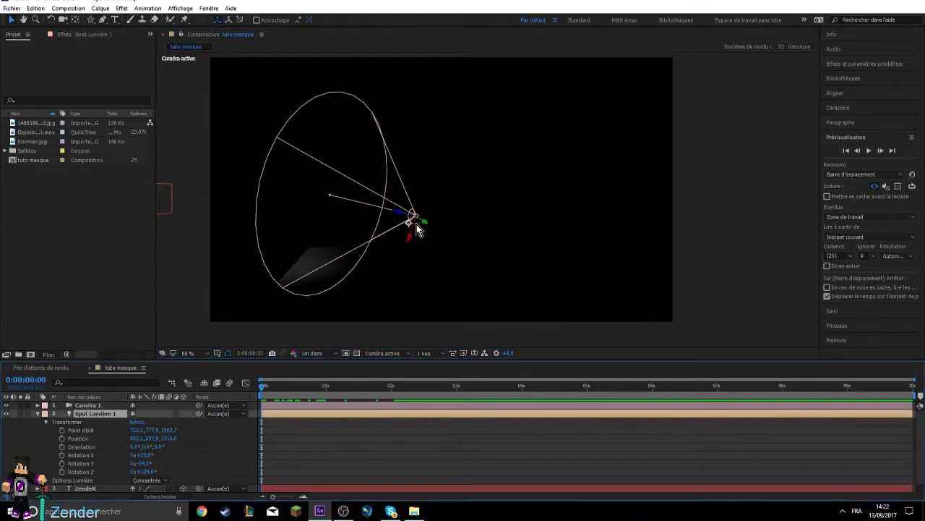
pyautogui.moveTo(418, 230); pyautogui.dragTo(569, 275)
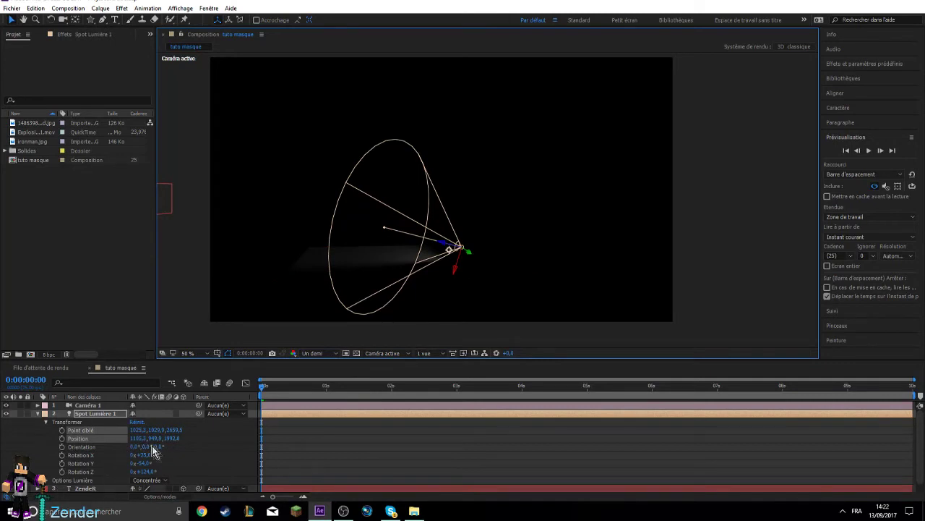
pyautogui.moveTo(155, 462)
pyautogui.mouseDown()
pyautogui.moveTo(94, 455)
pyautogui.moveTo(145, 471)
pyautogui.mouseUp()
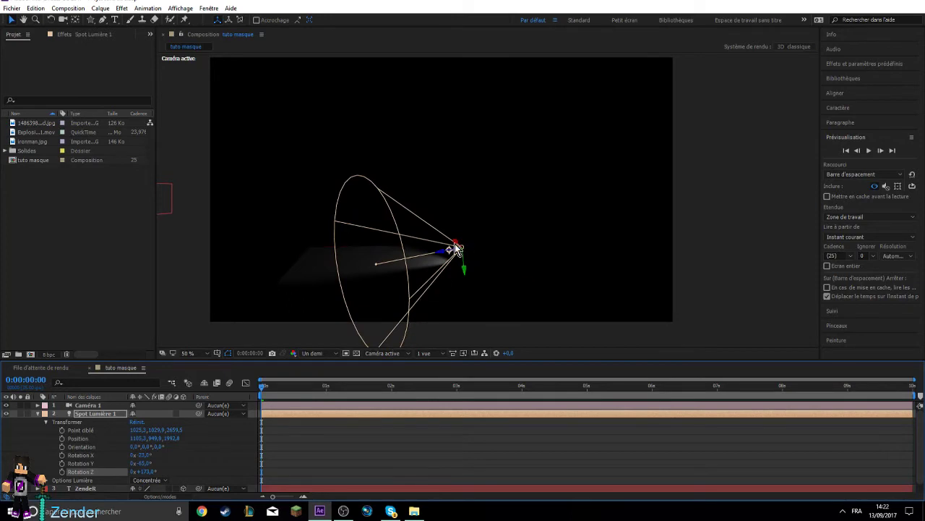
pyautogui.moveTo(457, 247); pyautogui.dragTo(391, 198)
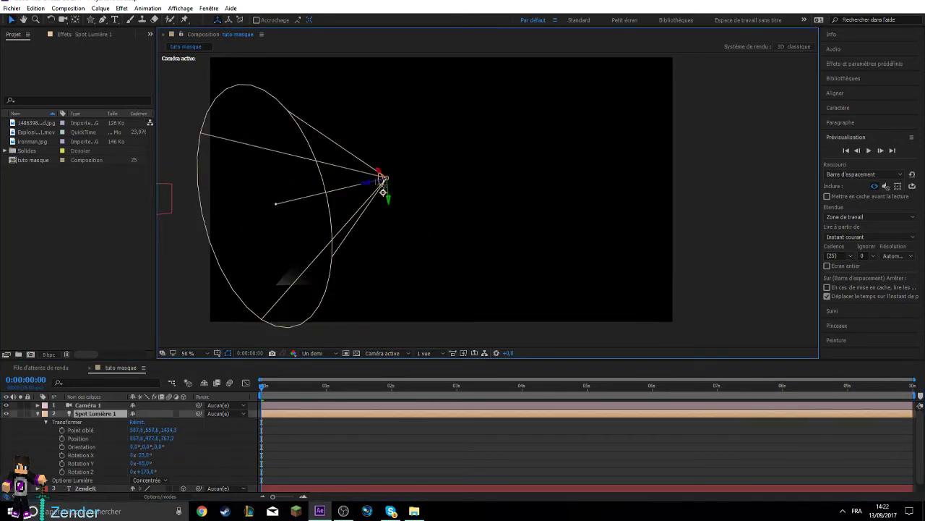
pyautogui.moveTo(379, 187); pyautogui.dragTo(817, 87)
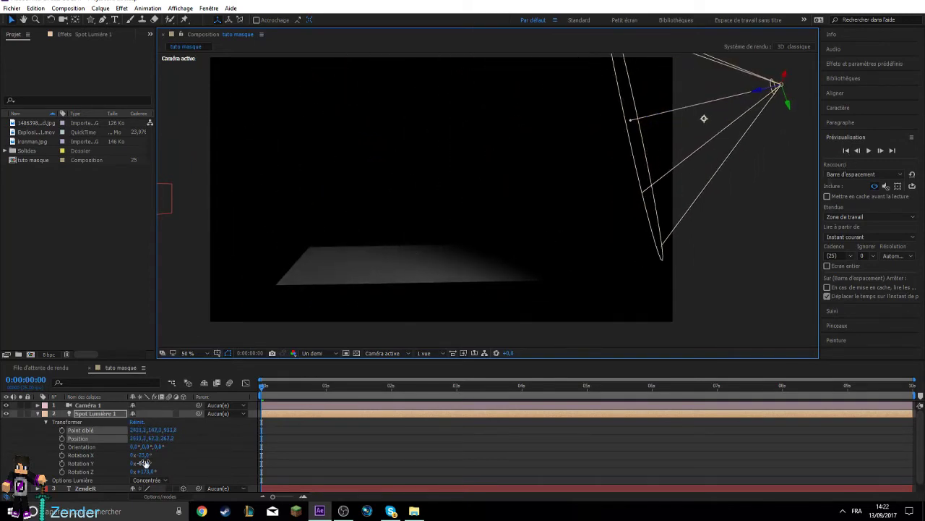
pyautogui.moveTo(145, 463)
pyautogui.mouseDown()
pyautogui.moveTo(176, 460)
pyautogui.moveTo(166, 463)
pyautogui.moveTo(171, 451)
pyautogui.moveTo(238, 481)
pyautogui.mouseUp()
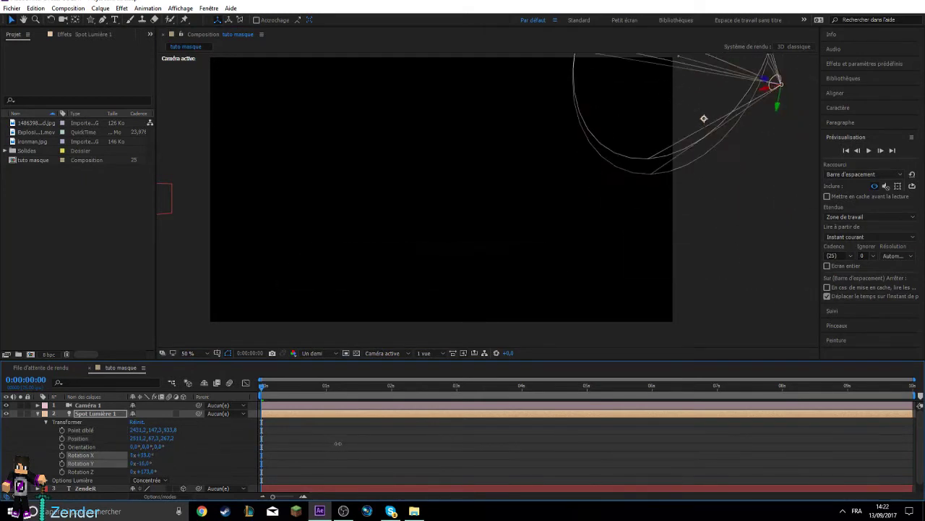
pyautogui.moveTo(144, 472)
pyautogui.mouseDown()
pyautogui.moveTo(190, 464)
pyautogui.moveTo(137, 472)
pyautogui.moveTo(140, 455)
pyautogui.moveTo(131, 463)
pyautogui.mouseUp()
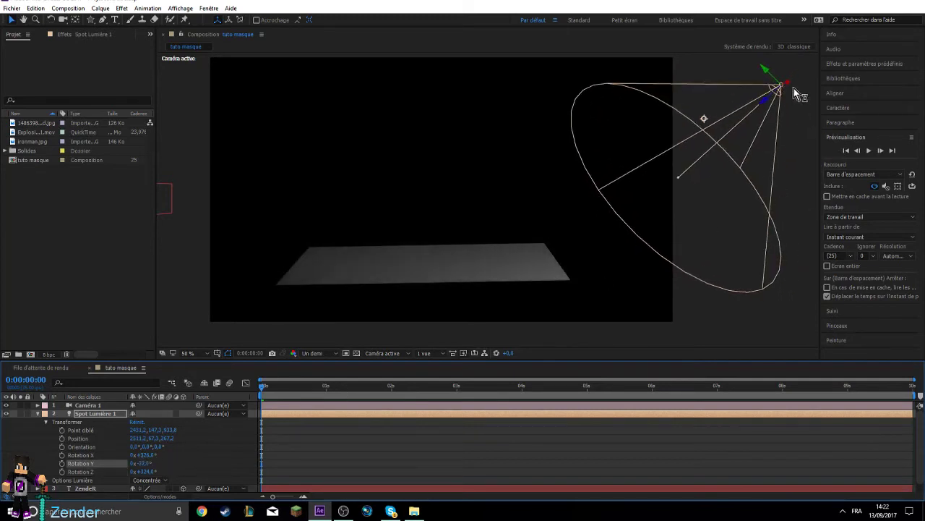
# Check the floor lighting, move the spot light up-left, then delete it
pyautogui.click(767, 77)
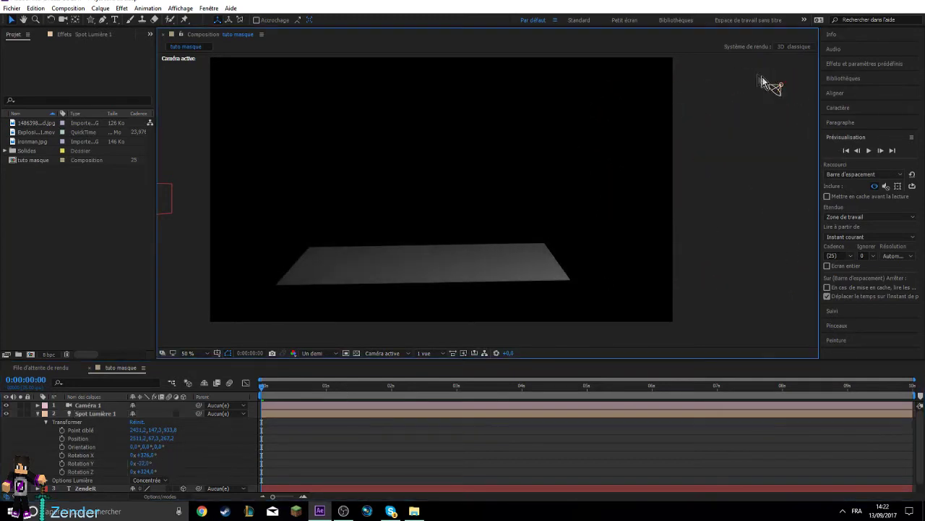
pyautogui.click(770, 81)
pyautogui.moveTo(772, 80); pyautogui.dragTo(509, 36)
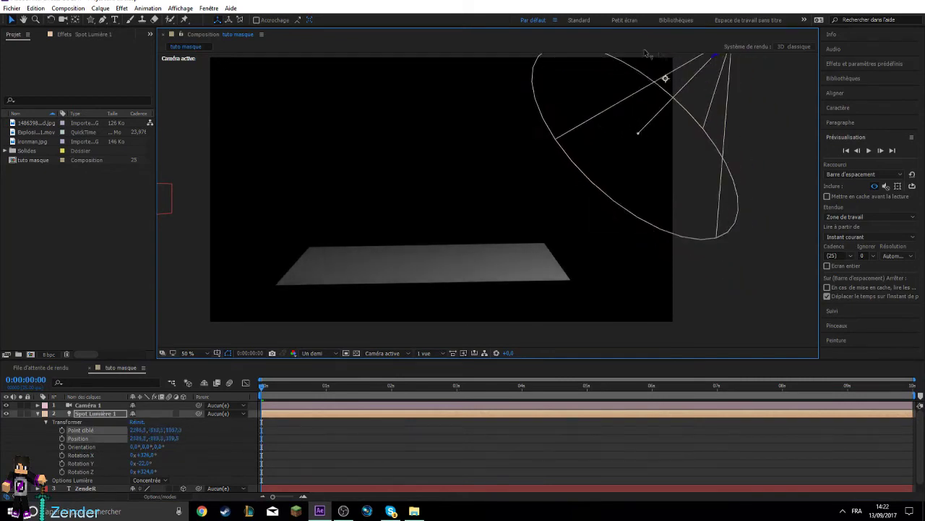
pyautogui.moveTo(332, 13); pyautogui.dragTo(337, 15)
pyautogui.press('Delete')
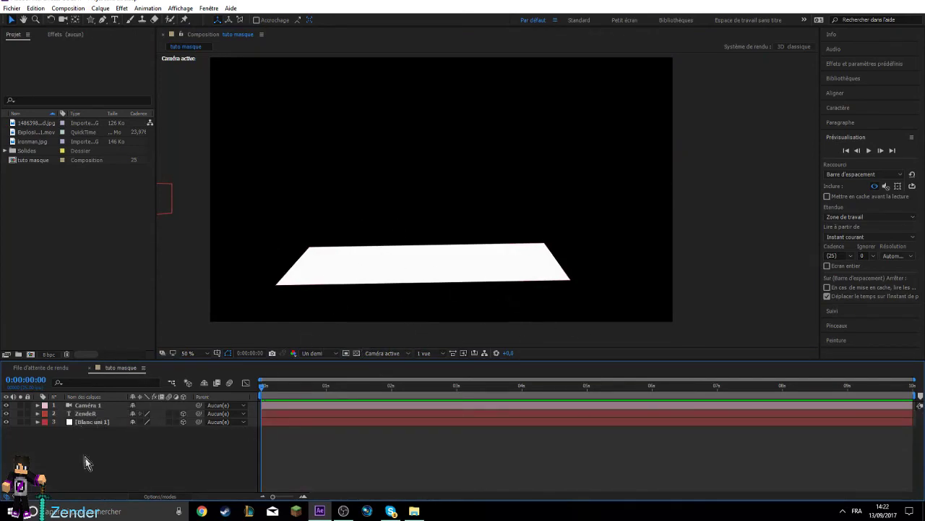
# Delete Caméra 1, ZendeR and Blanc uni 1, then zoom the empty viewer to 25%
pyautogui.moveTo(86, 458); pyautogui.dragTo(126, 353)
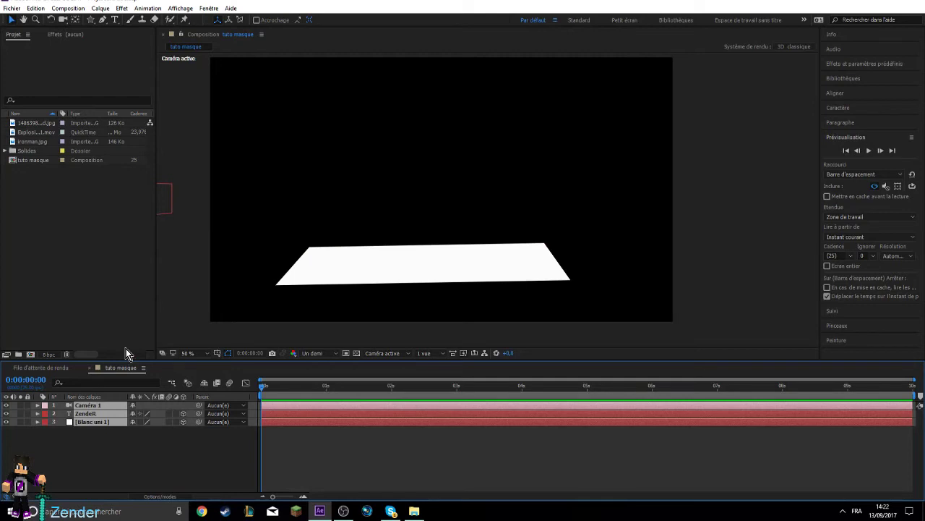
pyautogui.press('Delete')
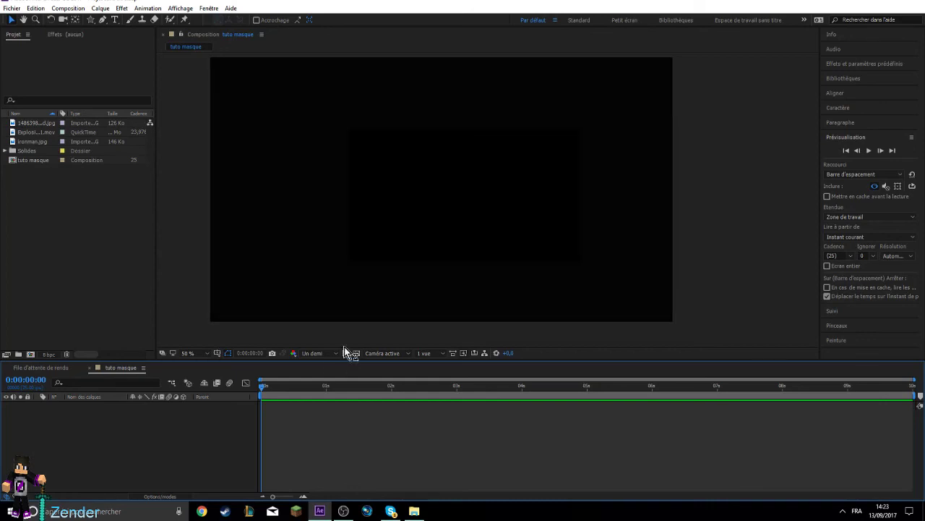
pyautogui.moveTo(380, 282)
pyautogui.mouseDown()
pyautogui.moveTo(399, 284)
pyautogui.moveTo(499, 226)
pyautogui.mouseUp()
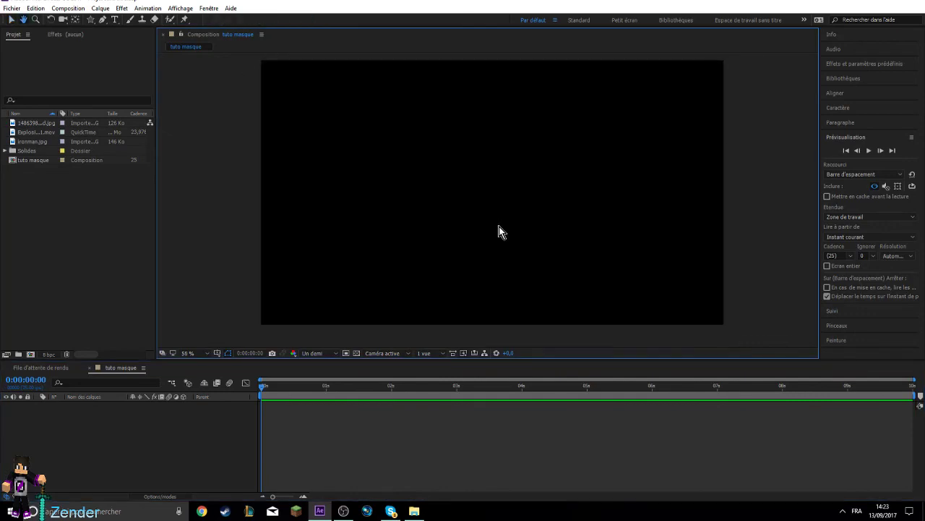
pyautogui.press(',')
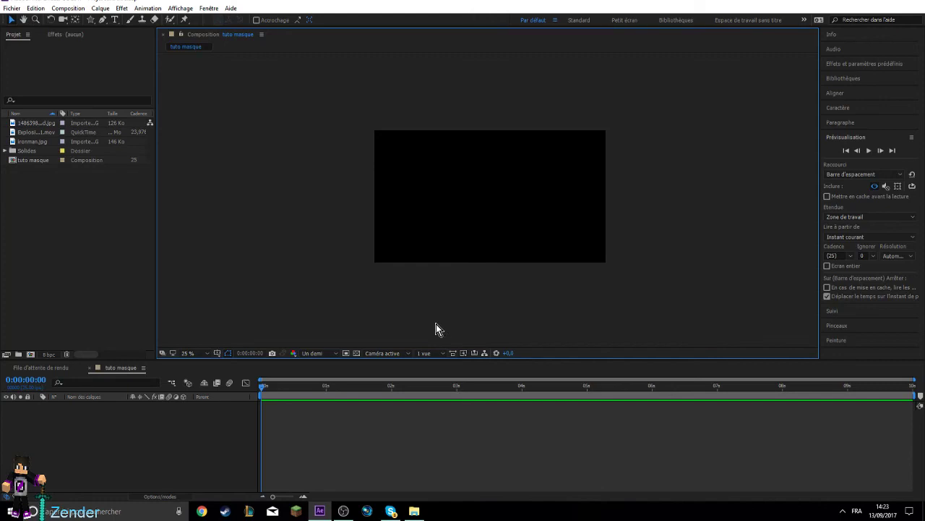